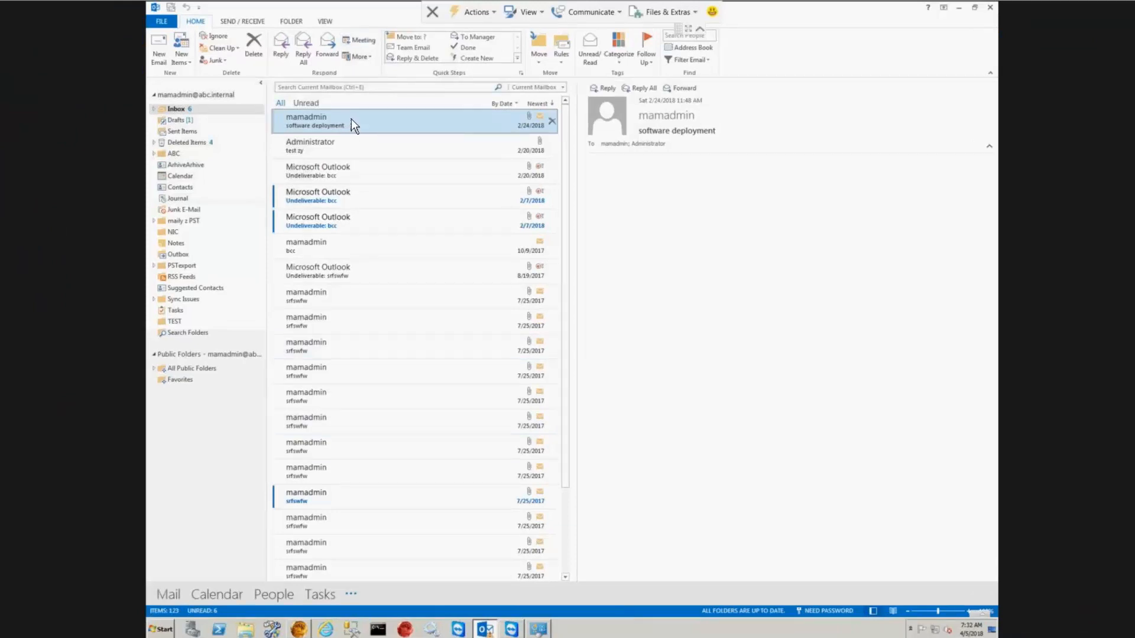
Step: Open the software deployment message in its own window, then close it
{"action": "double_click", "coordinate": [351, 119]}
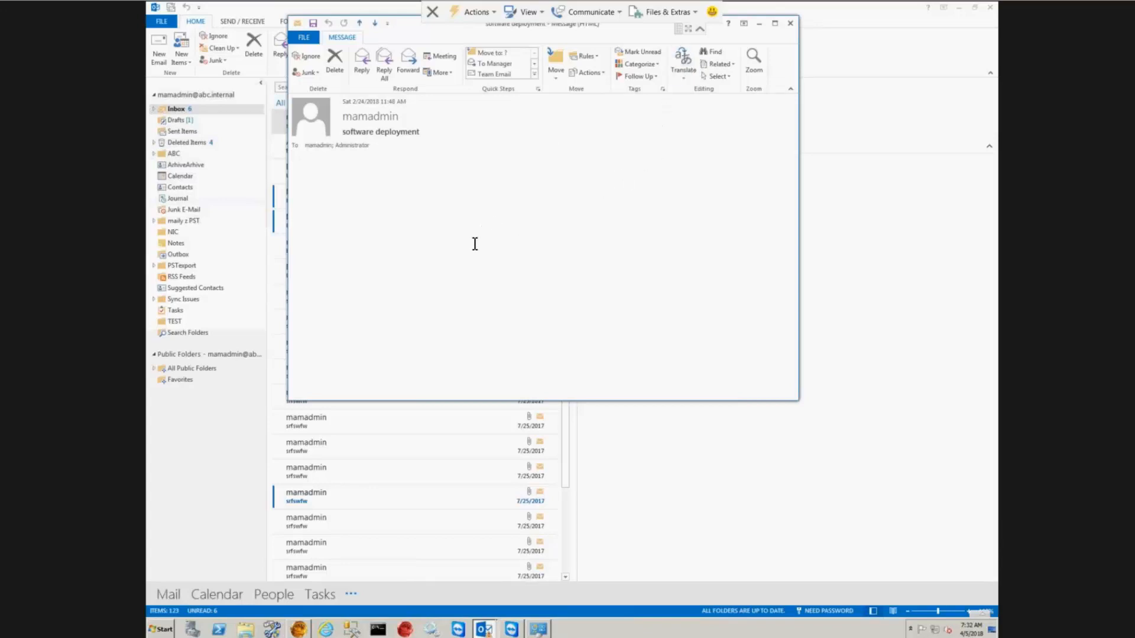
{"action": "left_click", "coordinate": [760, 23]}
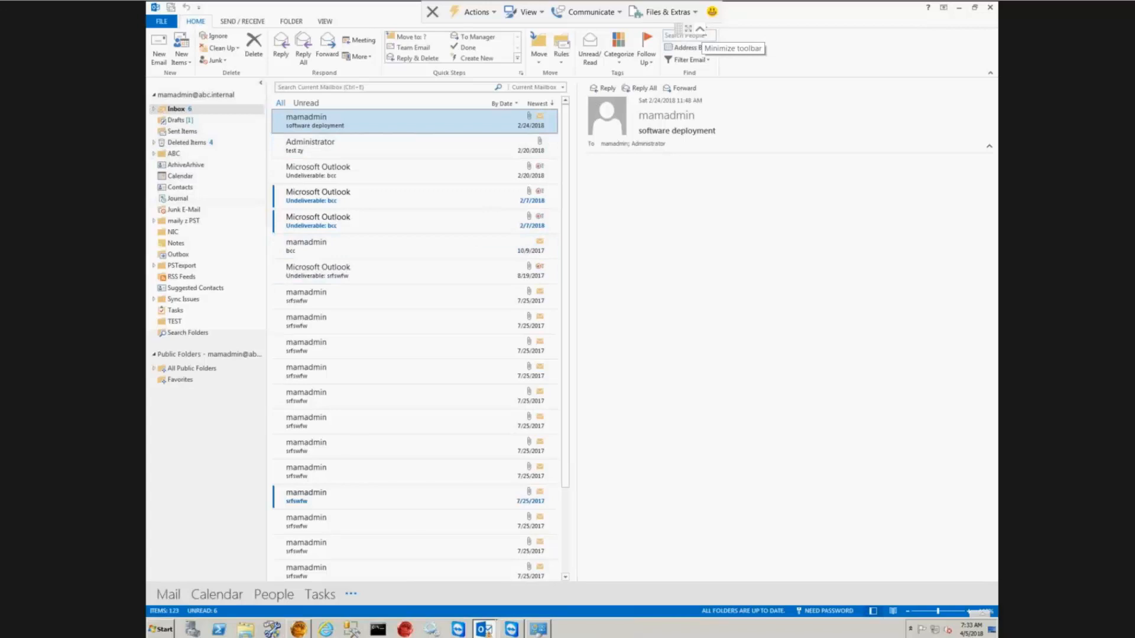
{"action": "left_click", "coordinate": [700, 28]}
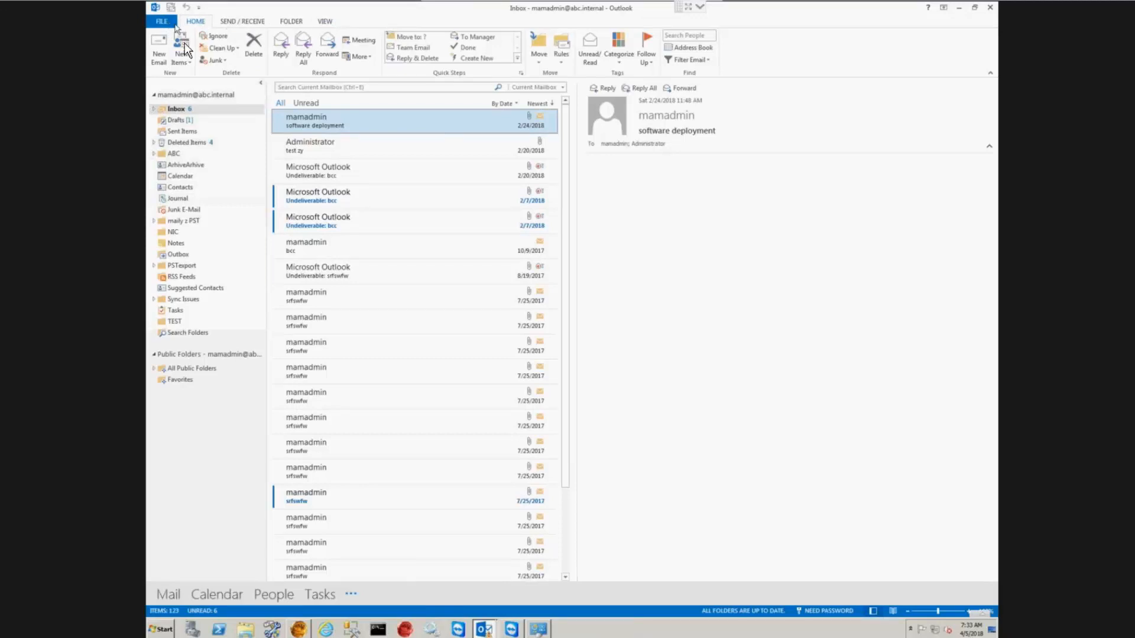
Step: In File > Options > Customize Ribbon, tick Developer under Main Tabs and apply
{"action": "left_click", "coordinate": [166, 21]}
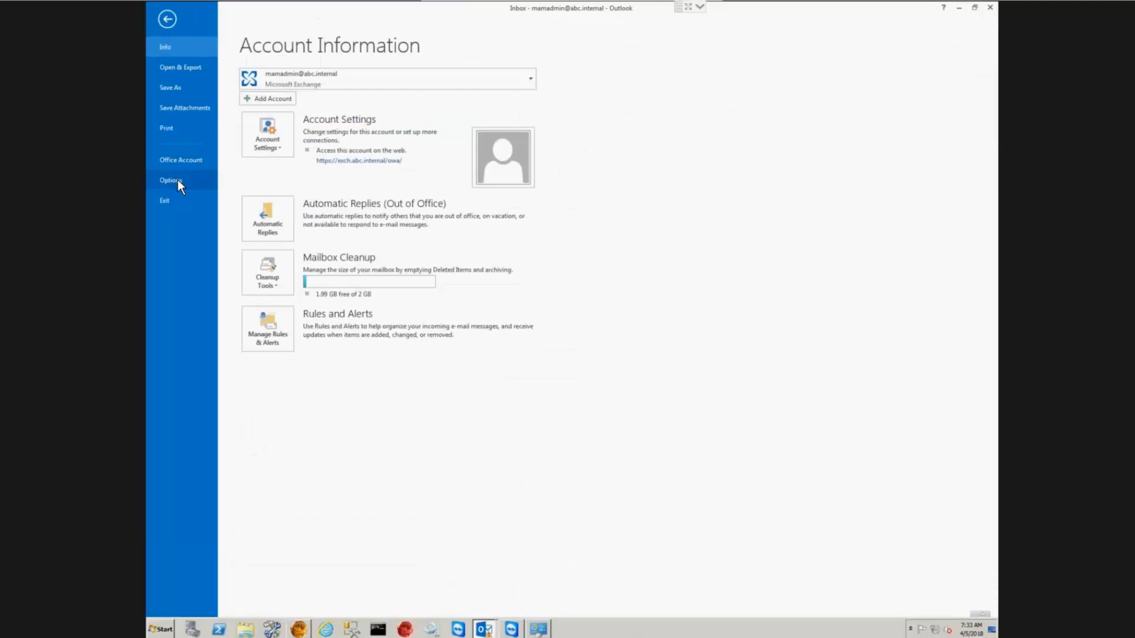
{"action": "key", "text": "Escape"}
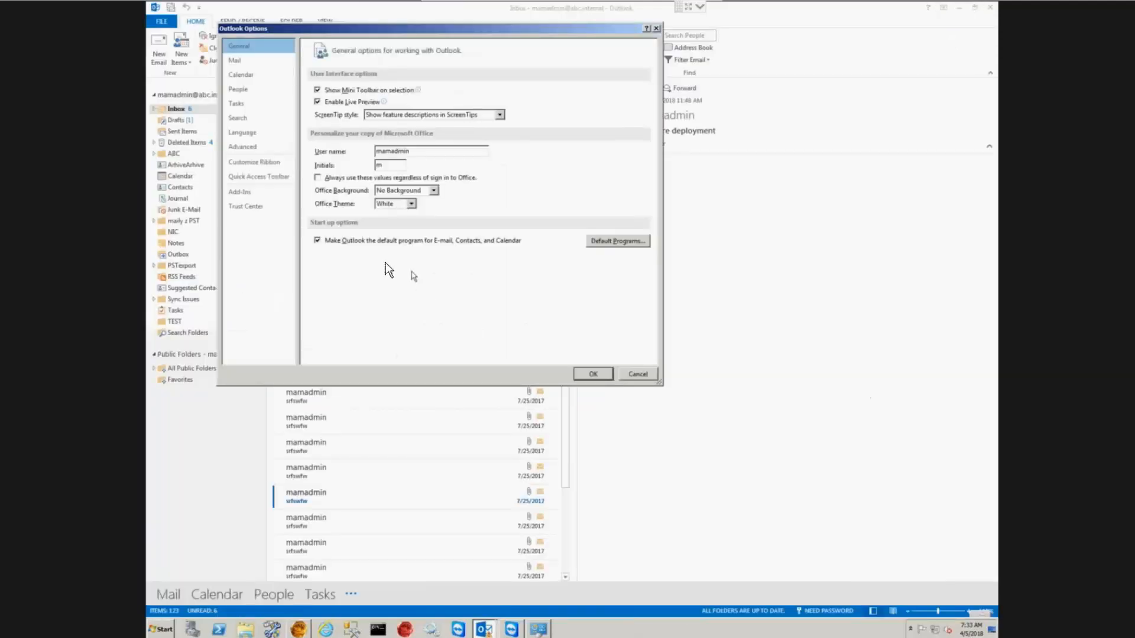
{"action": "left_click", "coordinate": [276, 171]}
{"action": "left_click_drag", "start_coordinate": [623, 253], "coordinate": [617, 298]}
{"action": "left_click", "coordinate": [511, 296]}
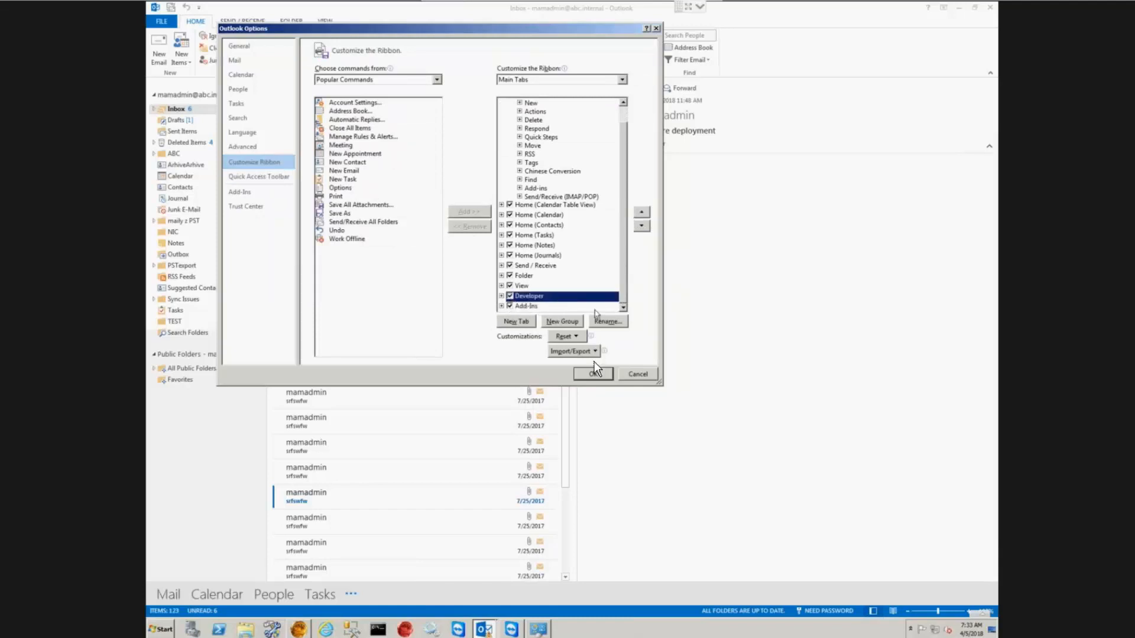
{"action": "left_click", "coordinate": [591, 374]}
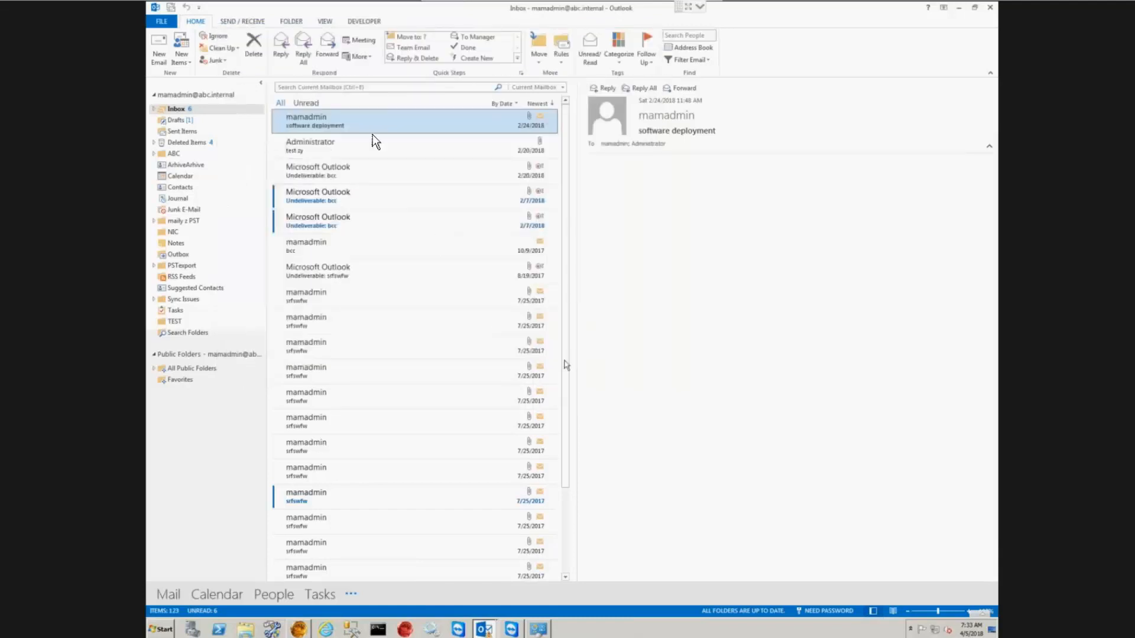
Step: Open Design a Form, look in the Organizational Forms Library, find it empty, and cancel
{"action": "left_click", "coordinate": [364, 22]}
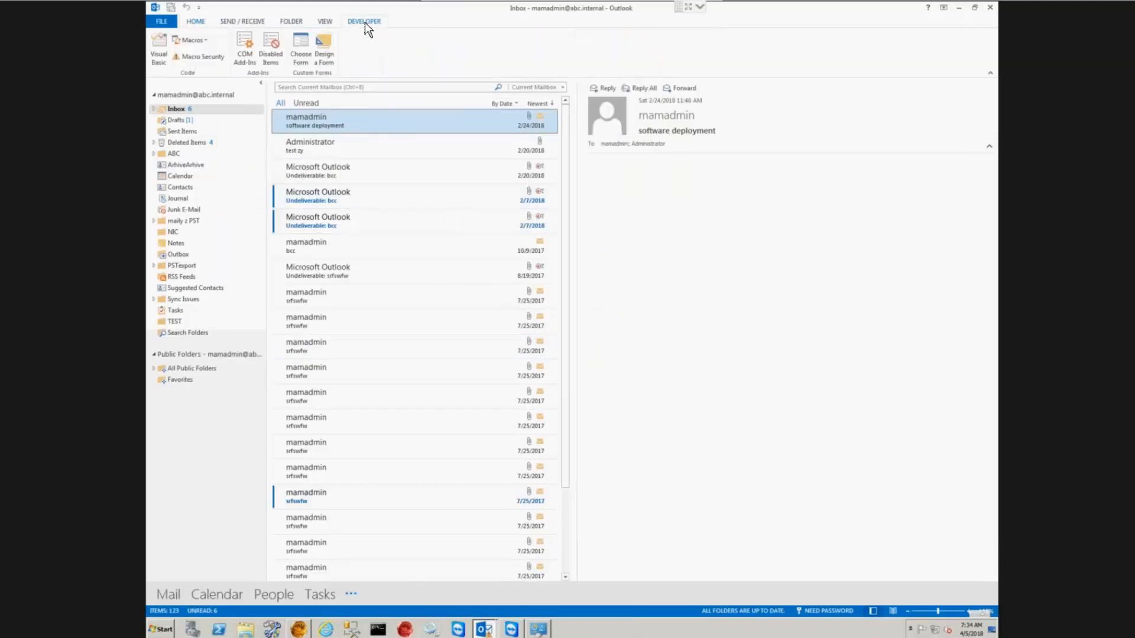
{"action": "left_click", "coordinate": [325, 43]}
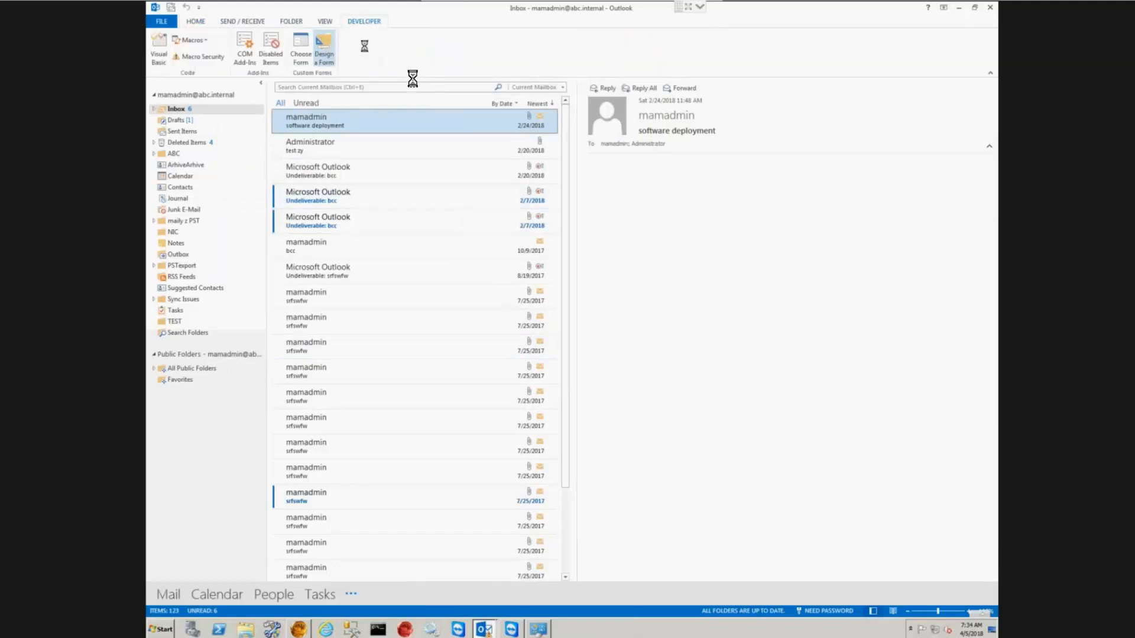
{"action": "left_click", "coordinate": [598, 216]}
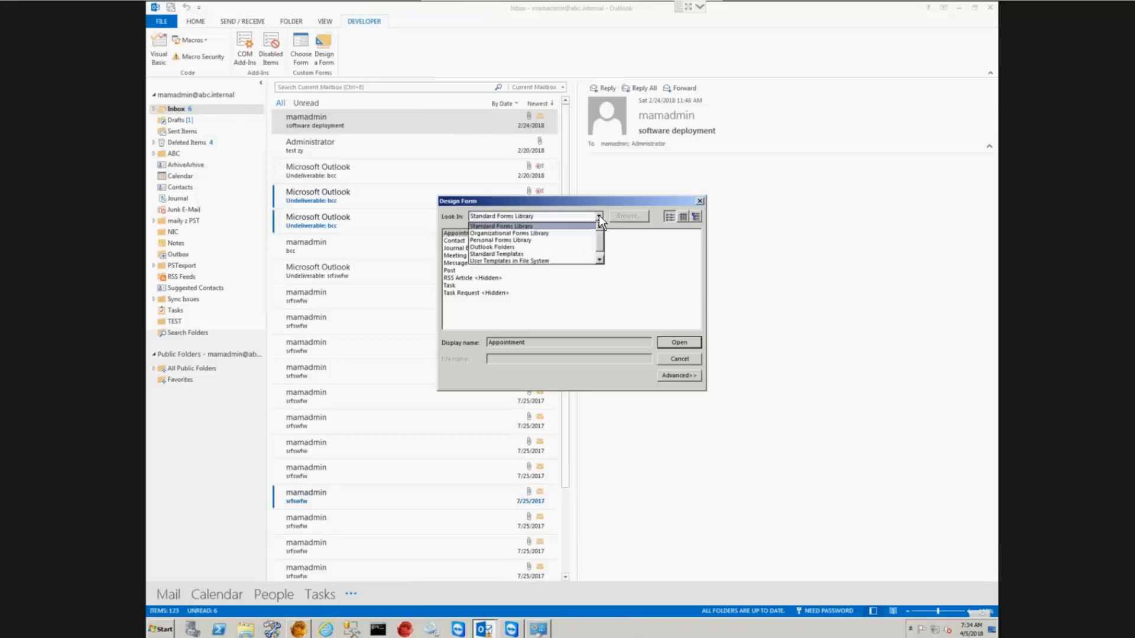
{"action": "left_click", "coordinate": [551, 233]}
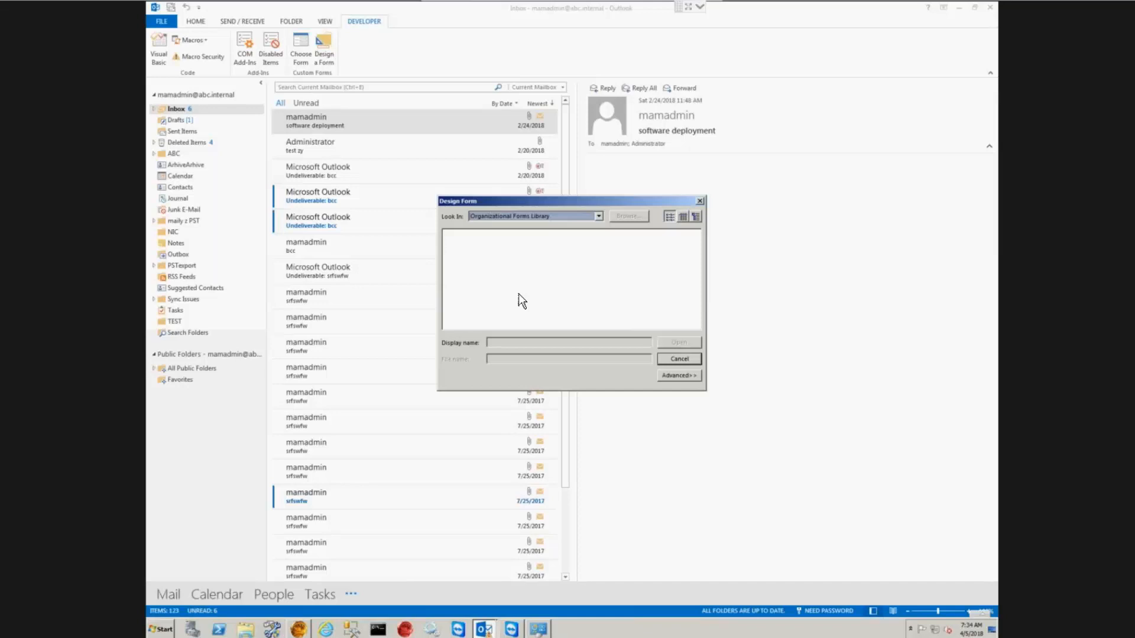
{"action": "left_click", "coordinate": [685, 359]}
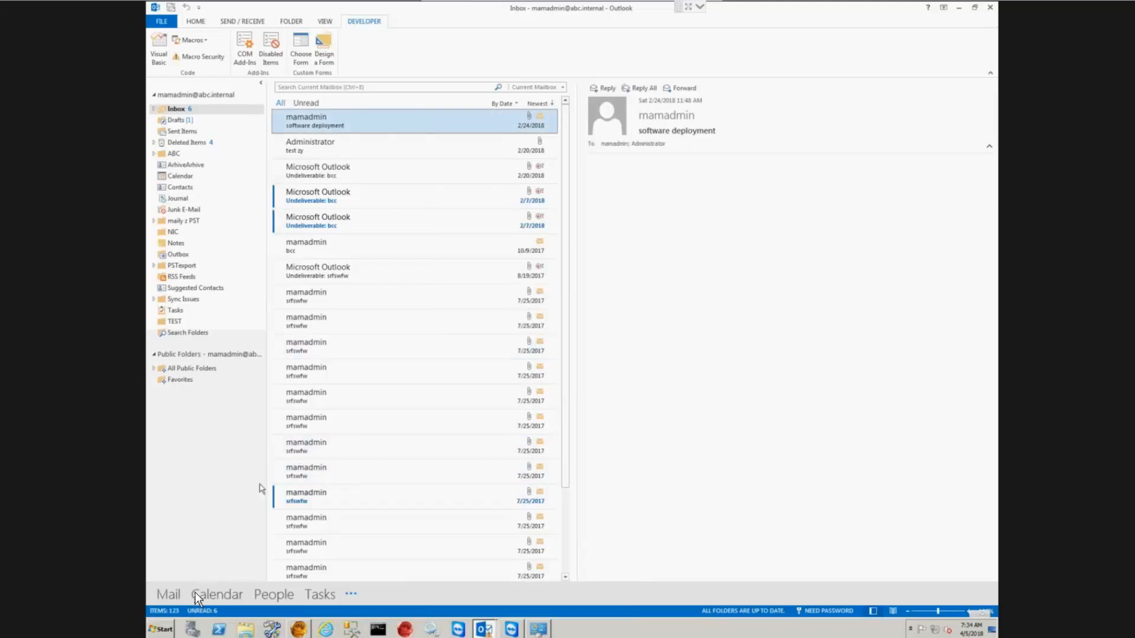
Step: Launch Forms Installer from All Programs > Metalogix > Archive Manager Exchange Edition > Tools
{"action": "left_click", "coordinate": [165, 630]}
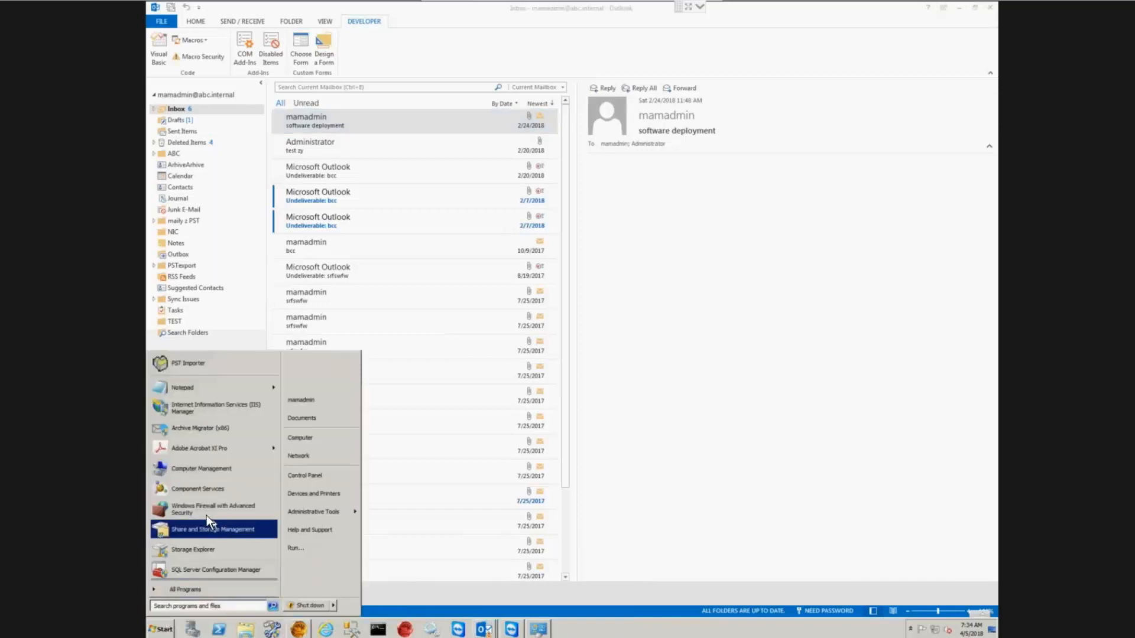
{"action": "left_click", "coordinate": [210, 587]}
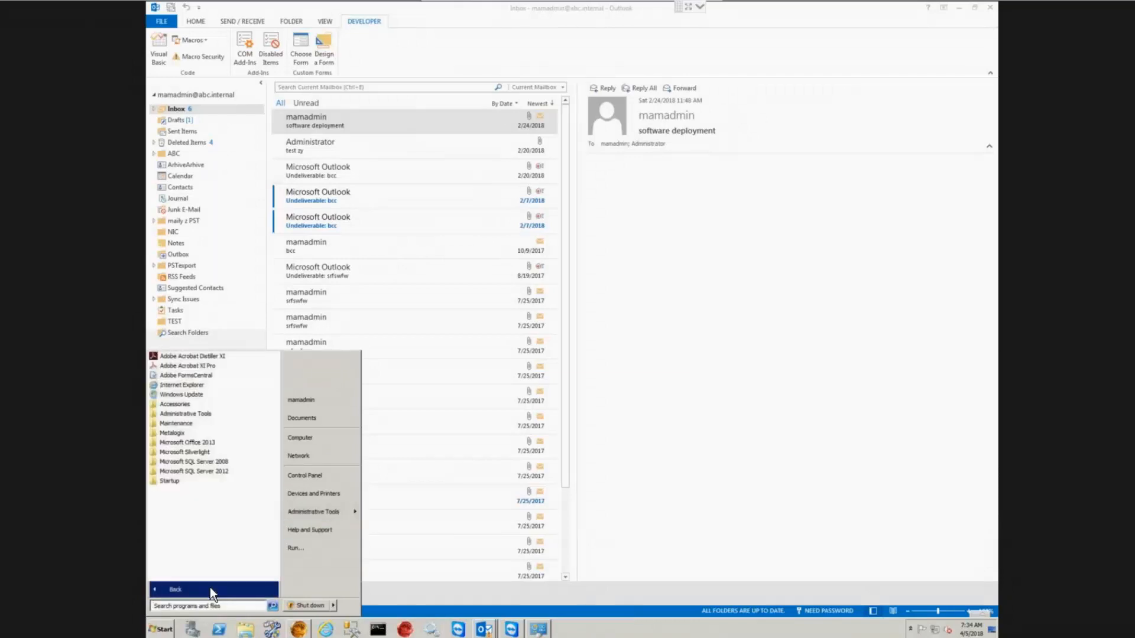
{"action": "left_click", "coordinate": [173, 431]}
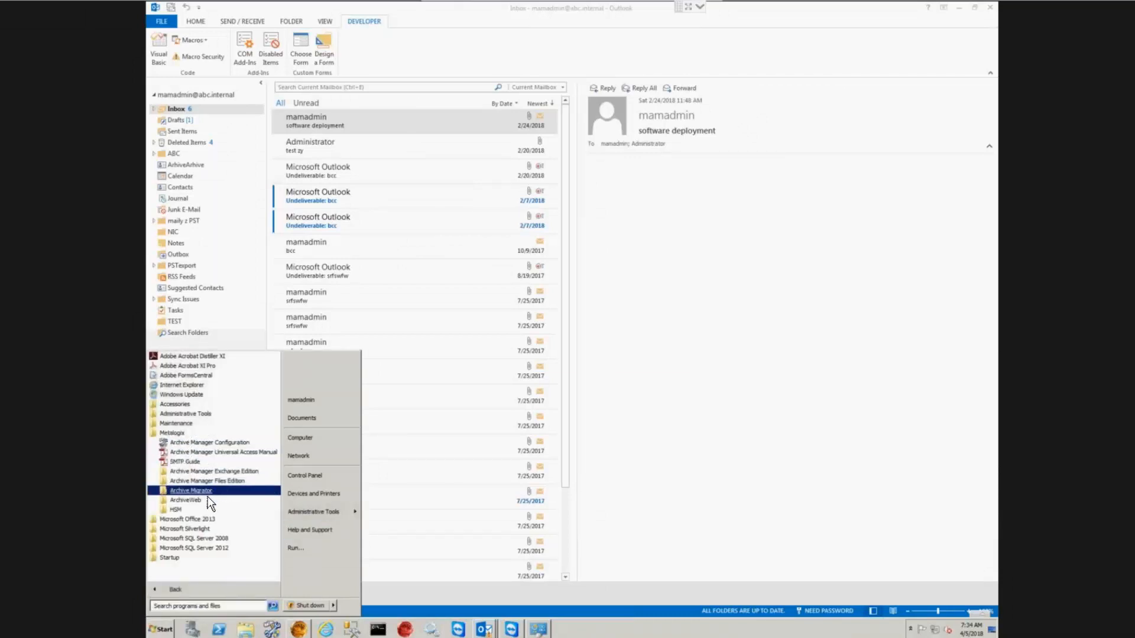
{"action": "left_click", "coordinate": [222, 471]}
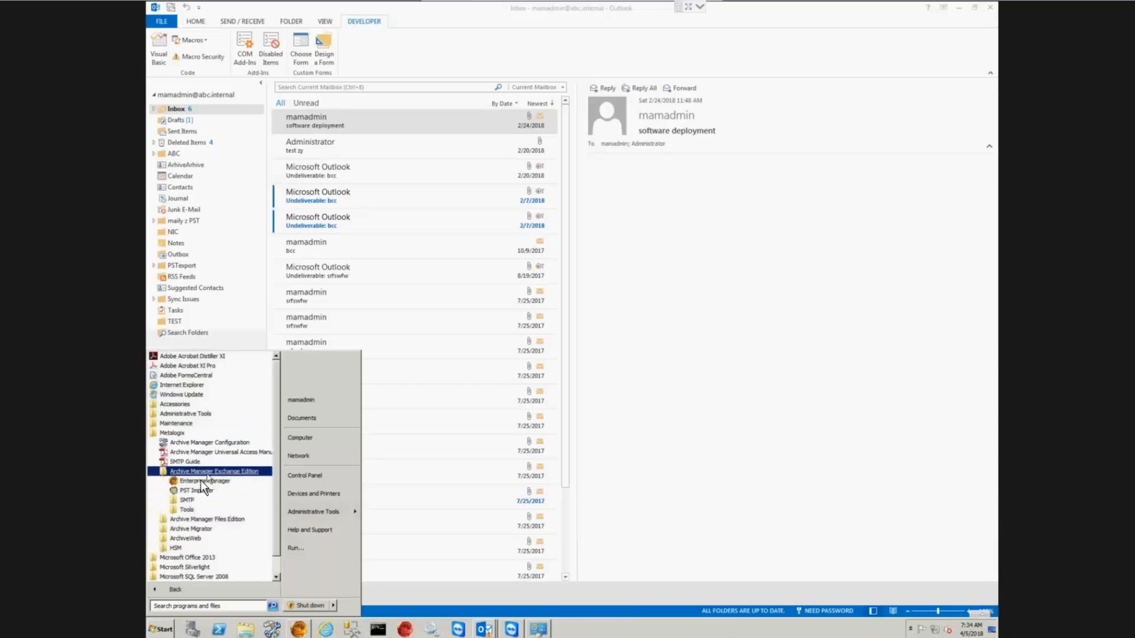
{"action": "left_click", "coordinate": [188, 510]}
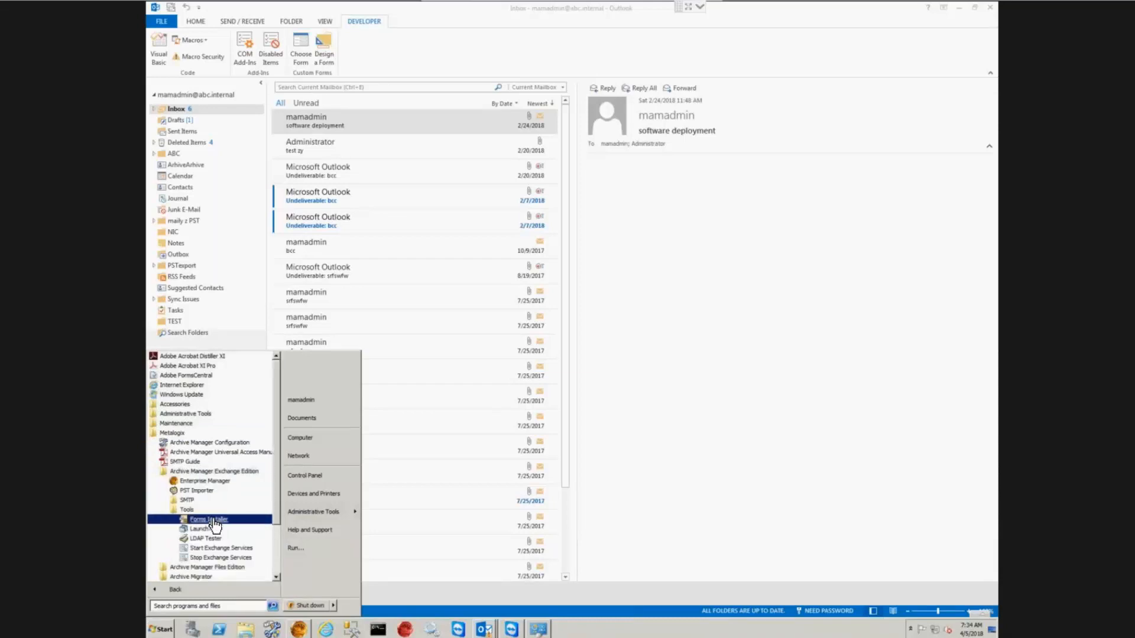
{"action": "left_click", "coordinate": [211, 520]}
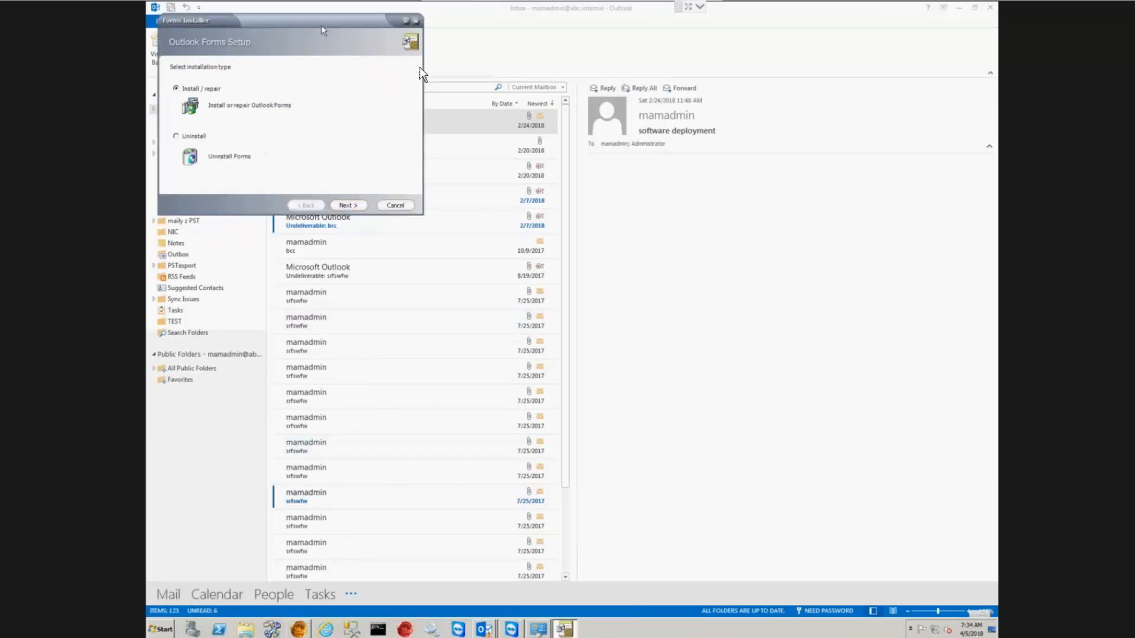
Step: Choose Install/repair, keep the default templates folder, and select all eight forms
{"action": "left_click", "coordinate": [351, 207]}
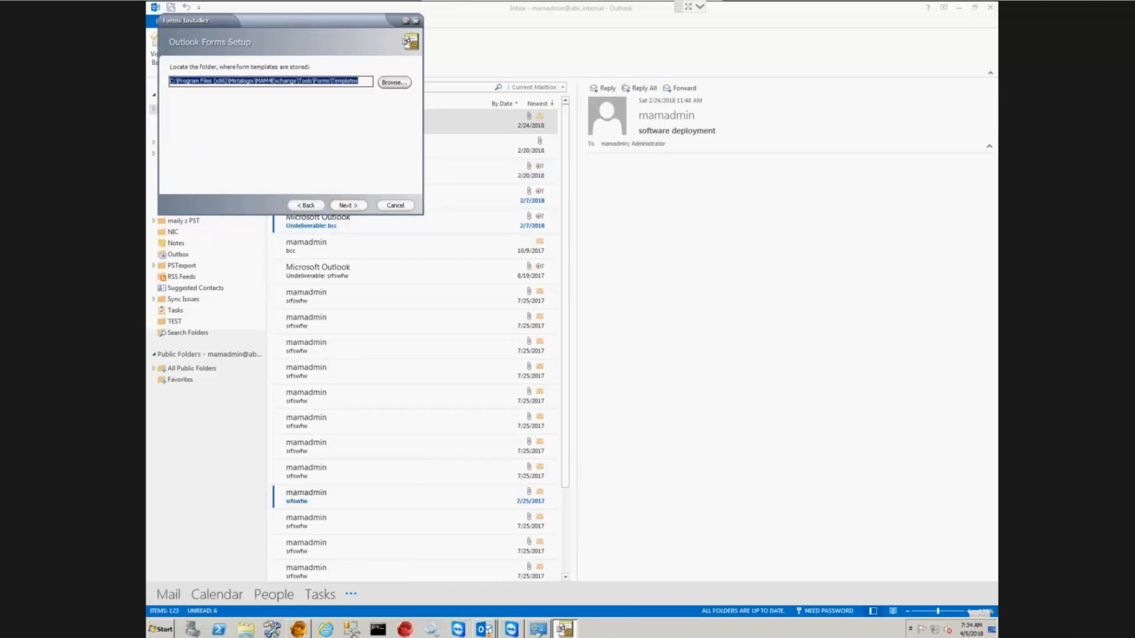
{"action": "left_click", "coordinate": [346, 206]}
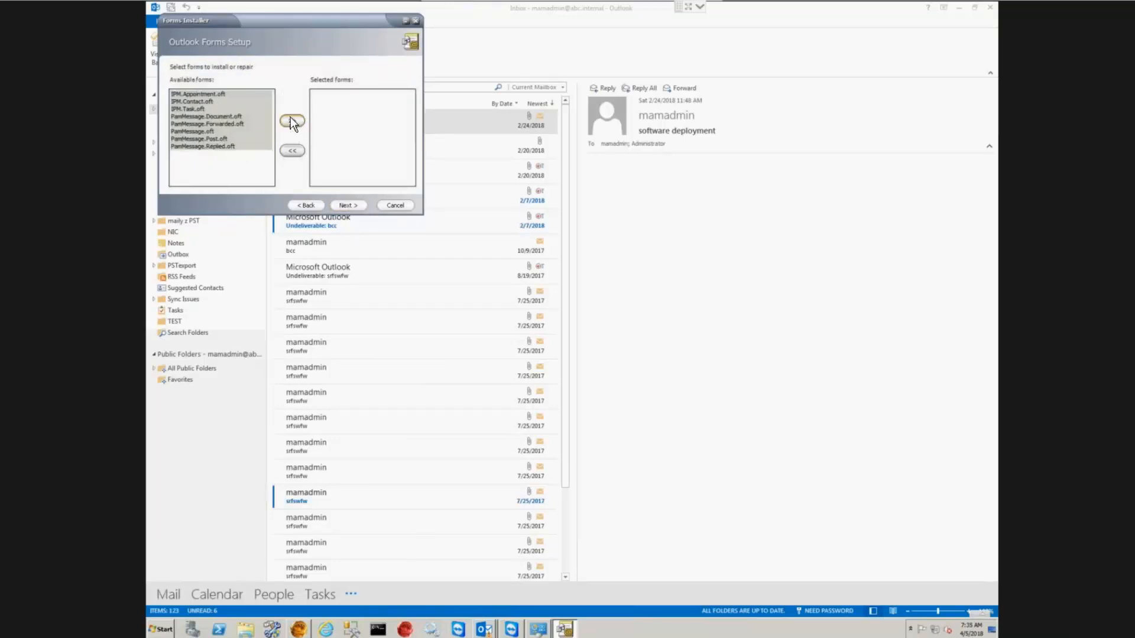
{"action": "left_click", "coordinate": [292, 120]}
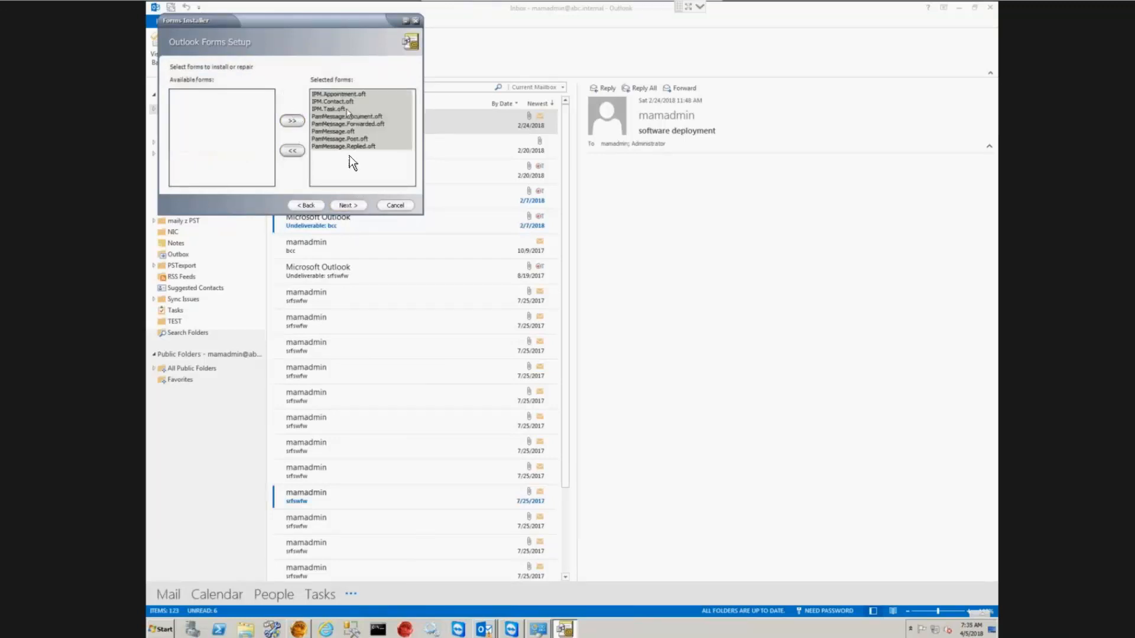
{"action": "left_click", "coordinate": [347, 206]}
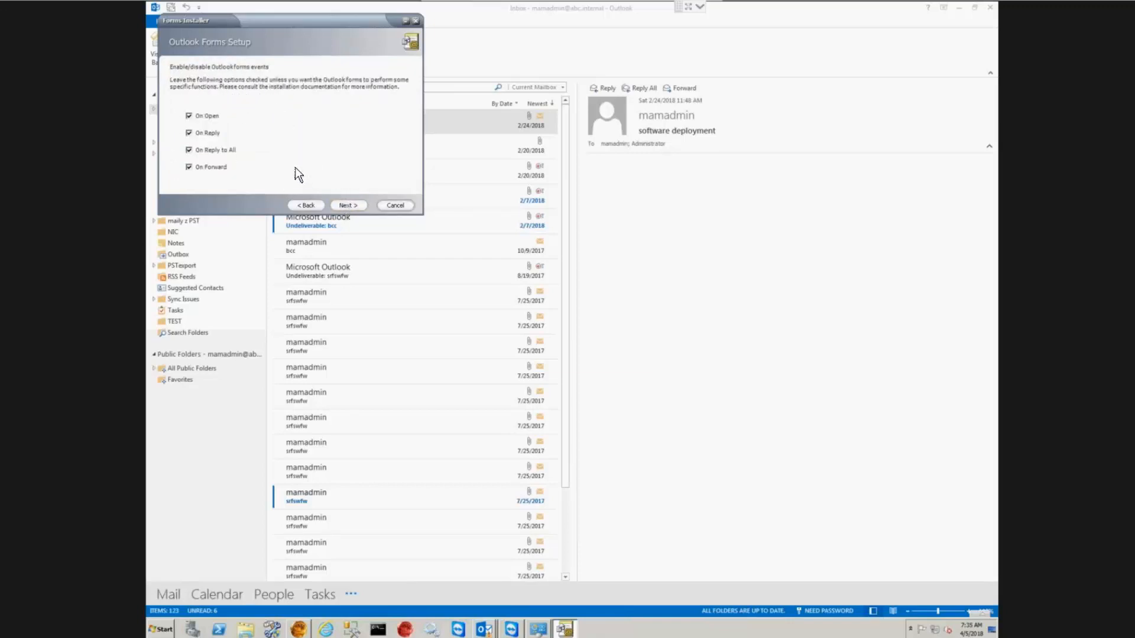
Step: Accept the form events, server and retrieval settings, publish the forms, and finish
{"action": "left_click", "coordinate": [353, 204]}
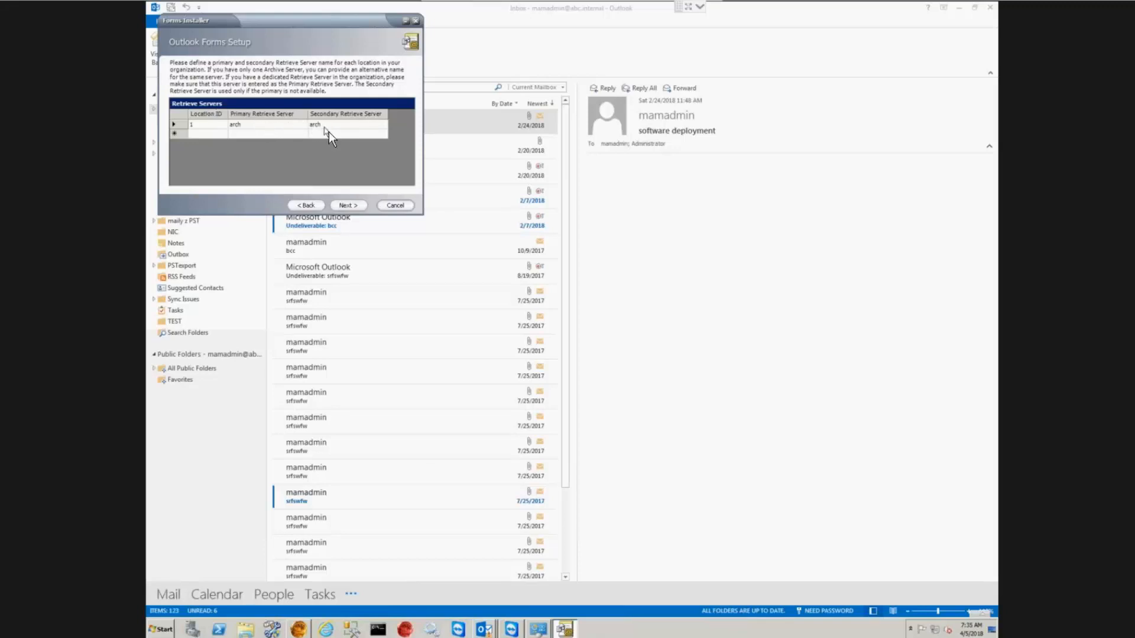
{"action": "left_click", "coordinate": [353, 204]}
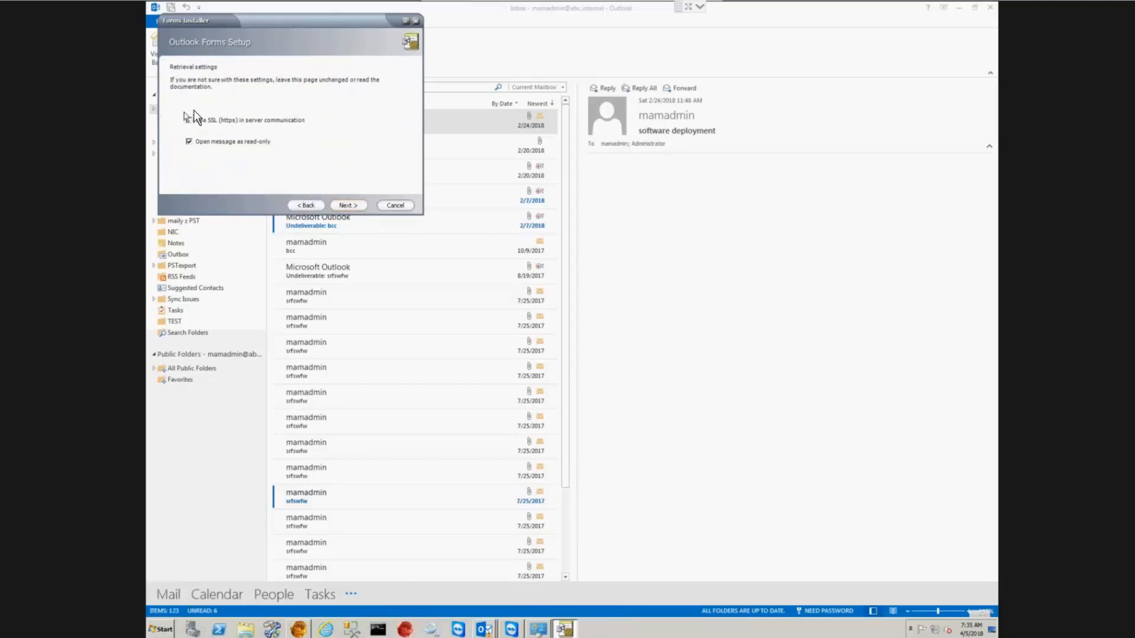
{"action": "left_click", "coordinate": [349, 205]}
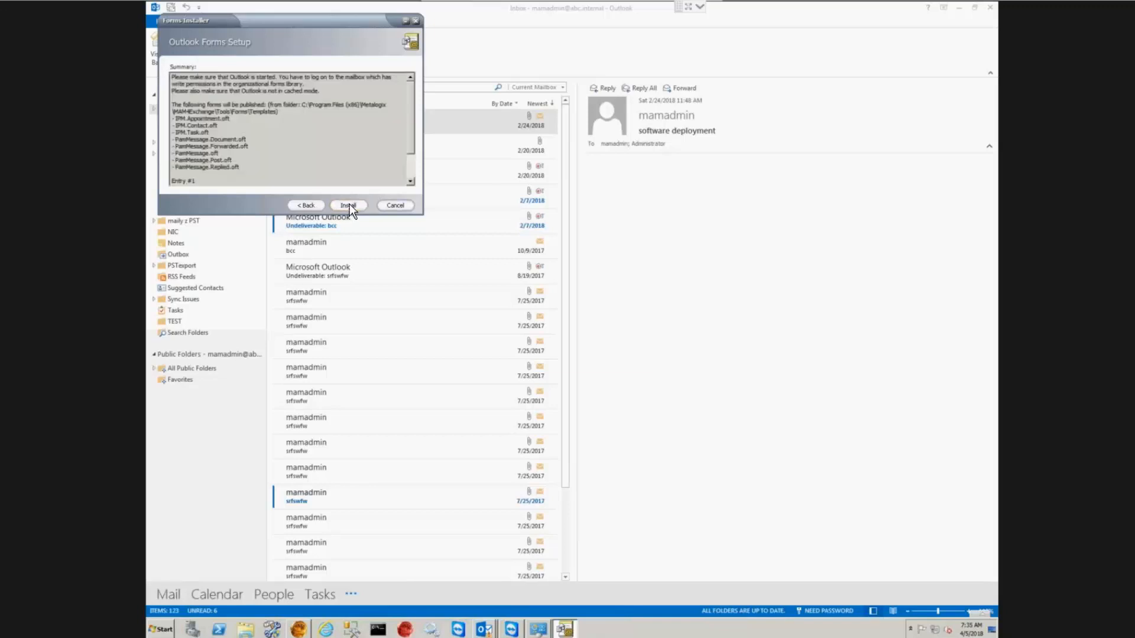
{"action": "left_click", "coordinate": [349, 205]}
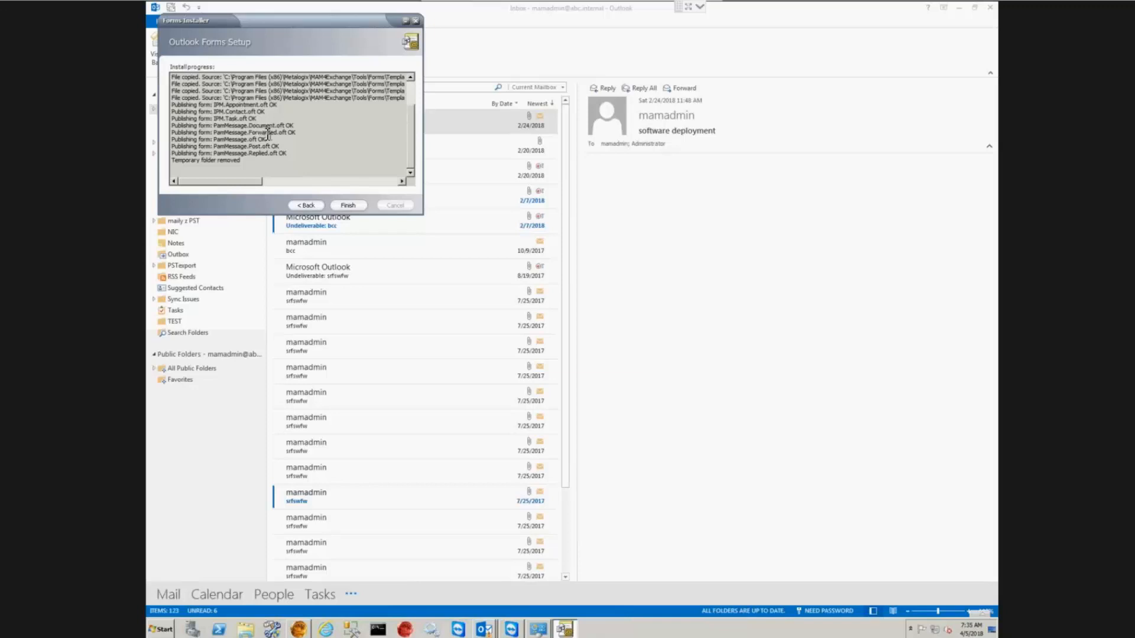
{"action": "left_click", "coordinate": [349, 205]}
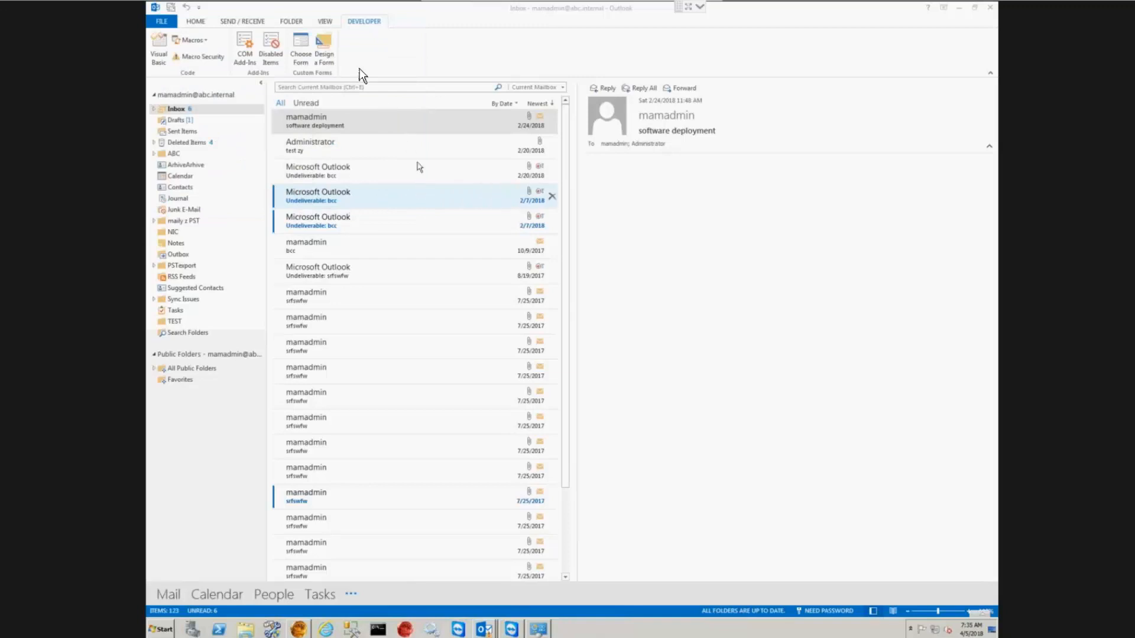
Step: Check the Organizational Forms Library lists the PamMessage forms; opening one fails with a load error
{"action": "left_click", "coordinate": [327, 52]}
{"action": "left_click", "coordinate": [598, 216]}
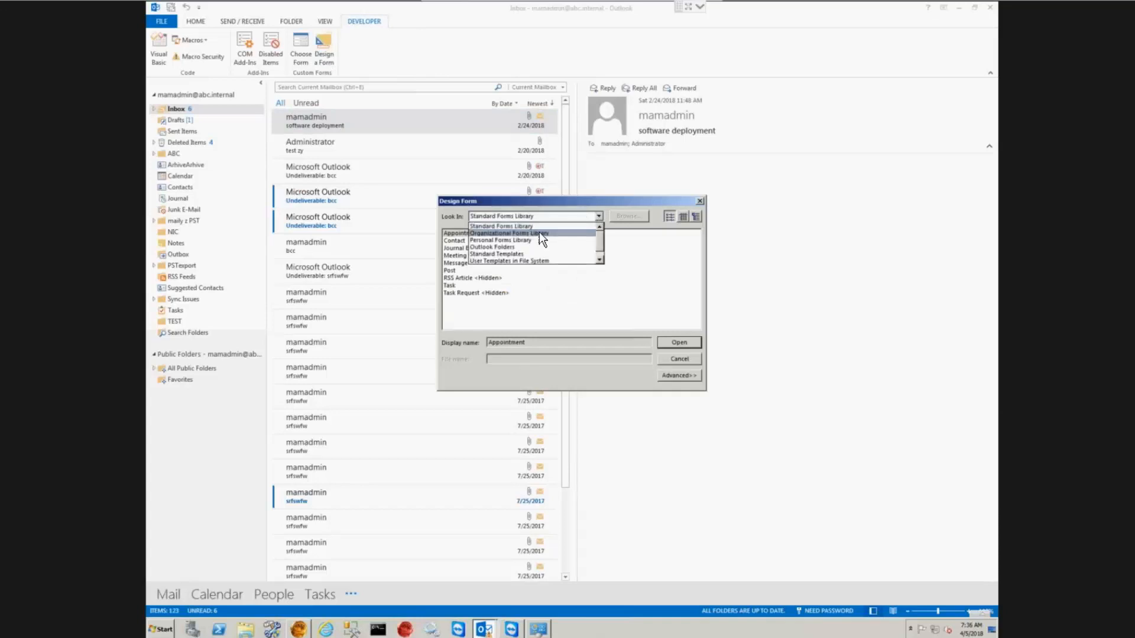
{"action": "left_click", "coordinate": [539, 232]}
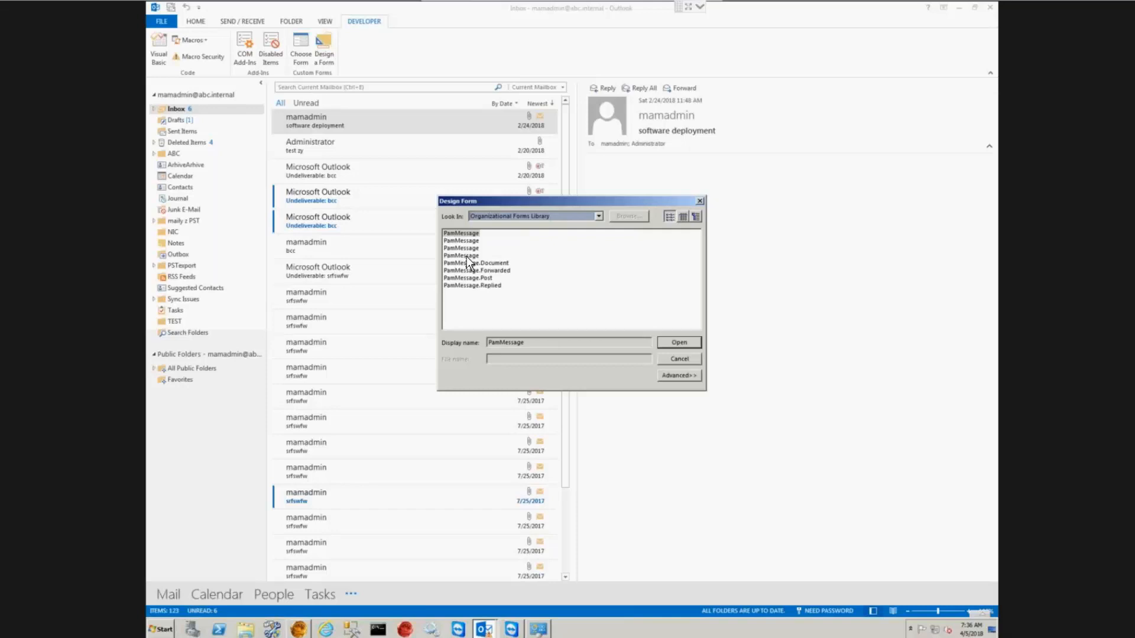
{"action": "left_click", "coordinate": [467, 257]}
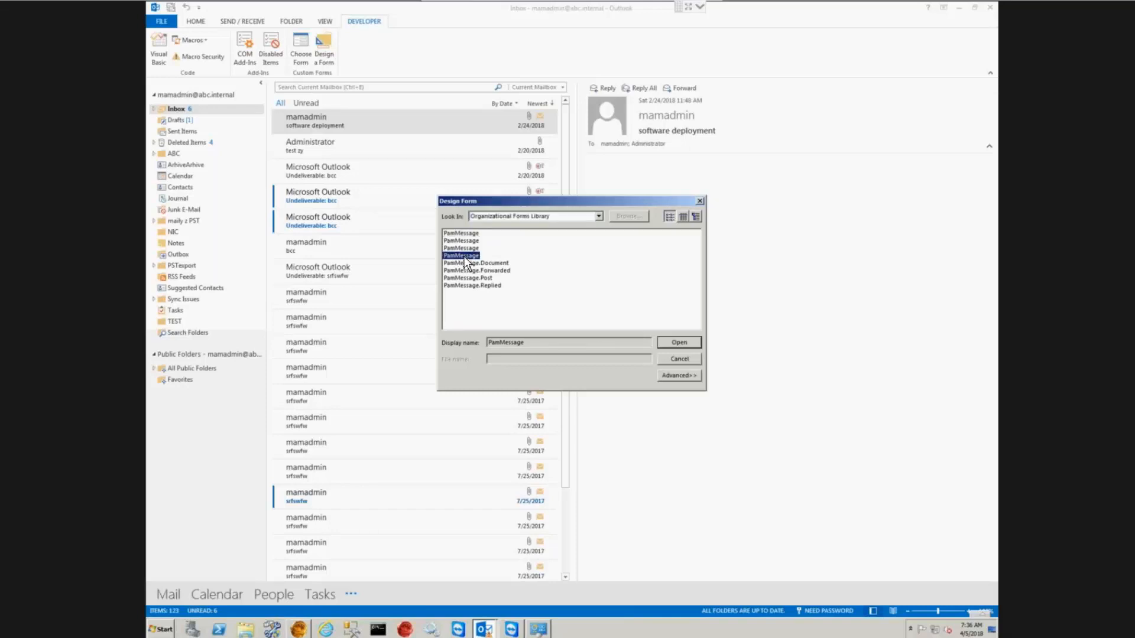
{"action": "double_click", "coordinate": [464, 256]}
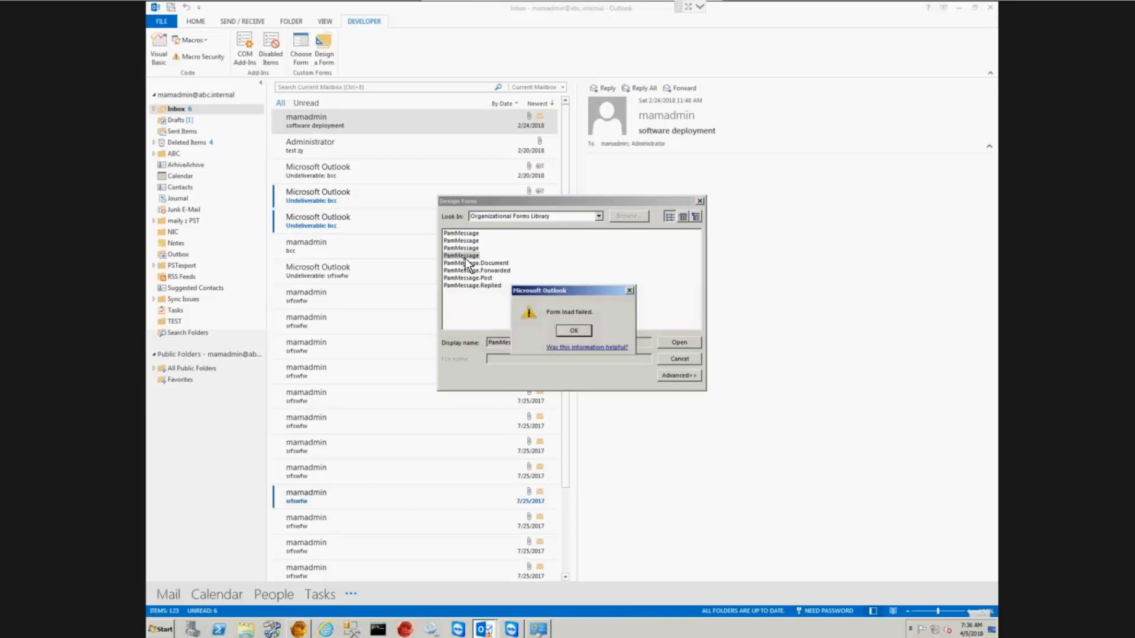
{"action": "left_click", "coordinate": [571, 331]}
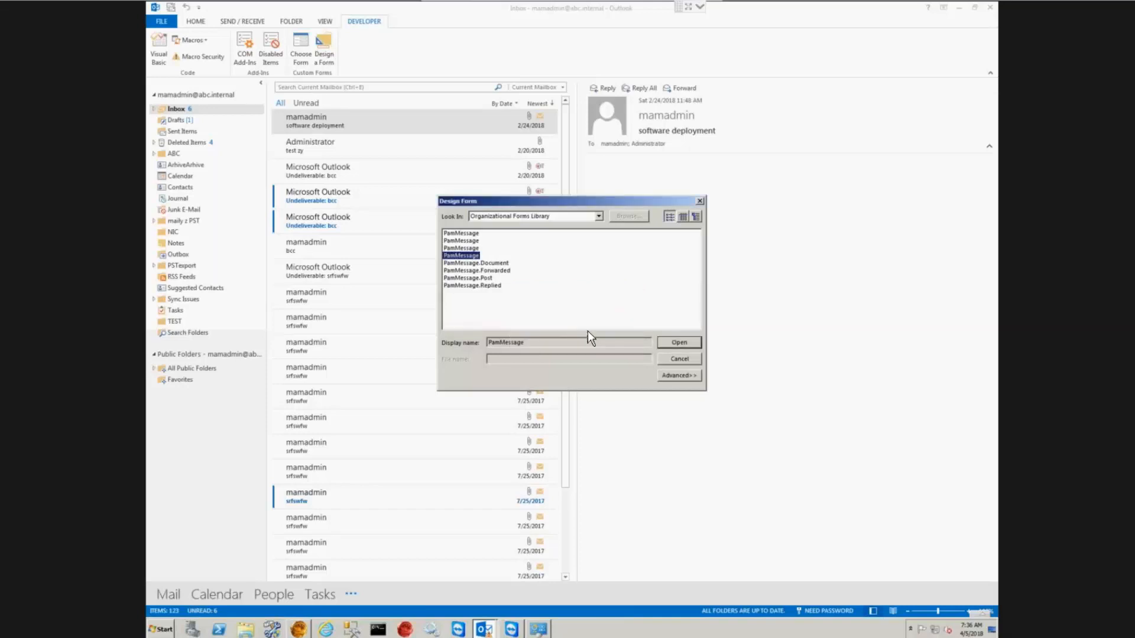
{"action": "left_click", "coordinate": [678, 358]}
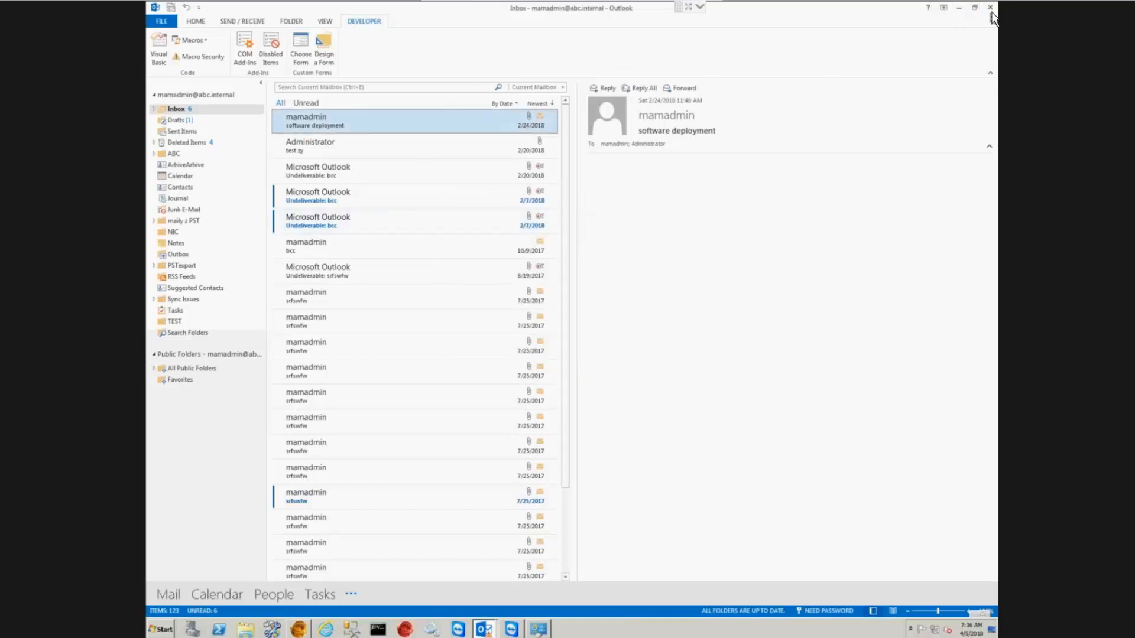
Step: Close and relaunch Outlook, then create a new mail profile named 'test'
{"action": "left_click", "coordinate": [959, 7]}
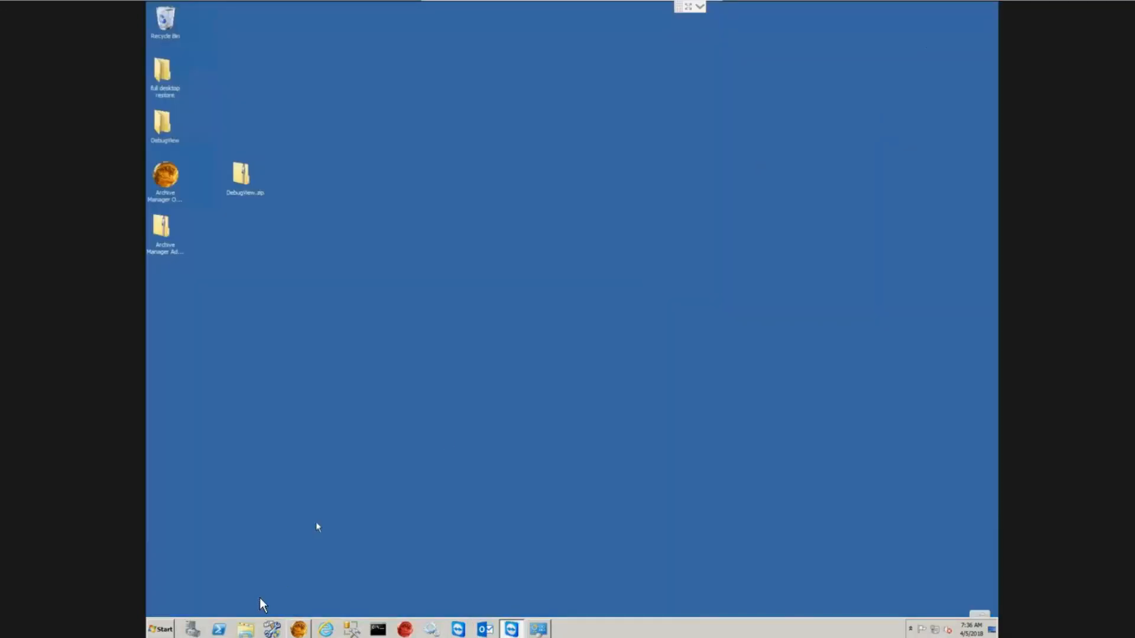
{"action": "left_click", "coordinate": [482, 629]}
{"action": "left_click", "coordinate": [630, 284]}
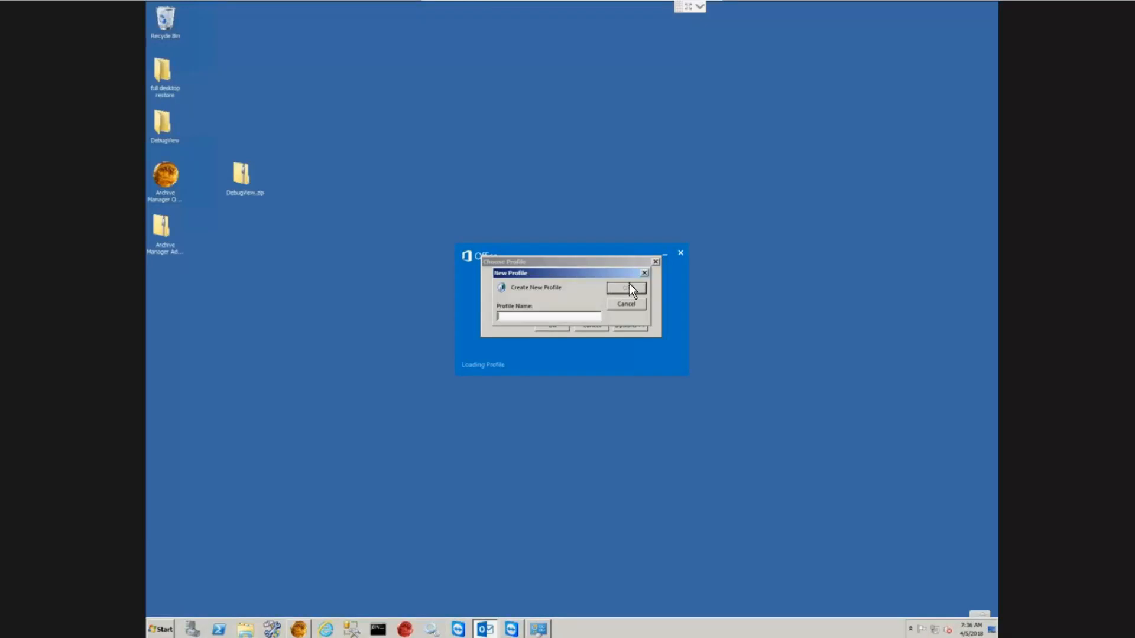
{"action": "type", "text": "test"}
{"action": "left_click", "coordinate": [630, 288]}
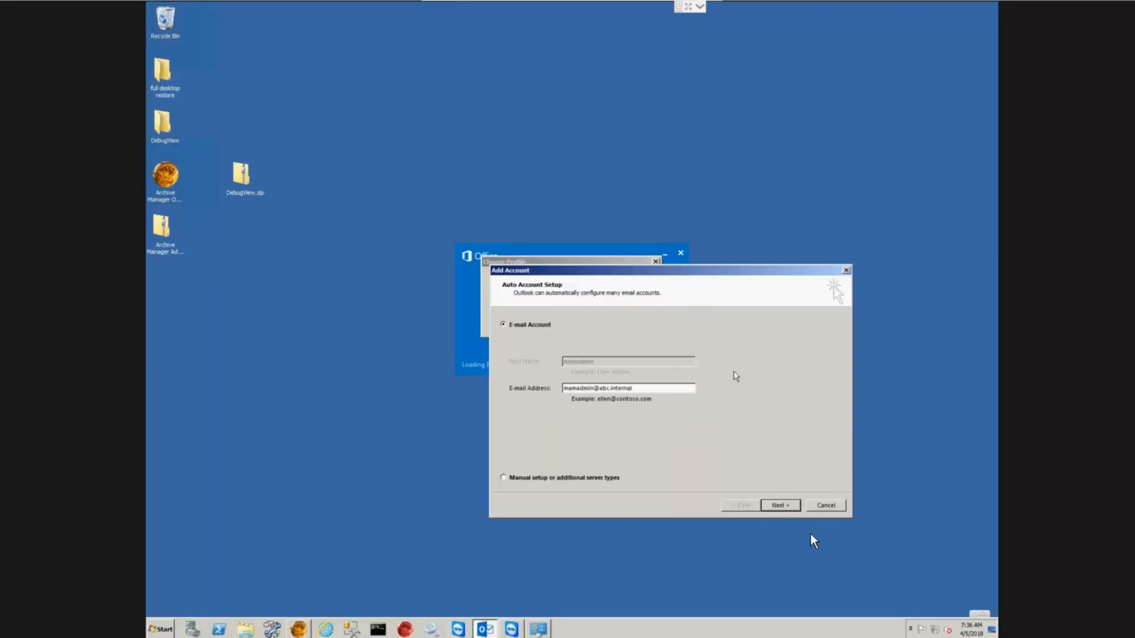
Step: Configure the mail account automatically and start Outlook with the test profile
{"action": "left_click", "coordinate": [783, 505]}
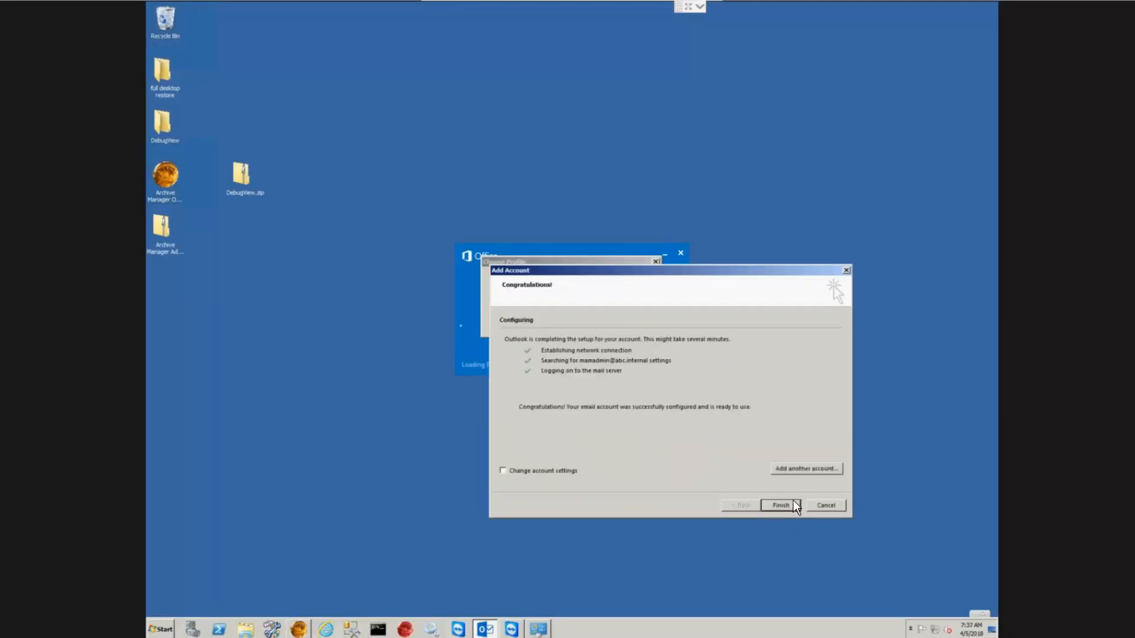
{"action": "left_click", "coordinate": [791, 501]}
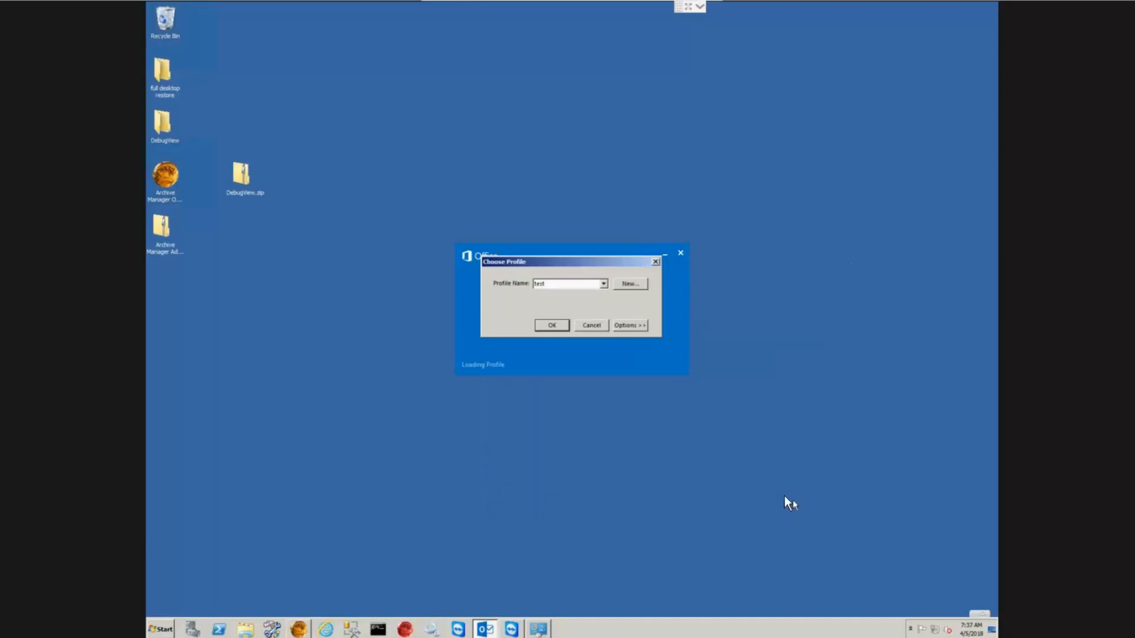
{"action": "left_click", "coordinate": [553, 325]}
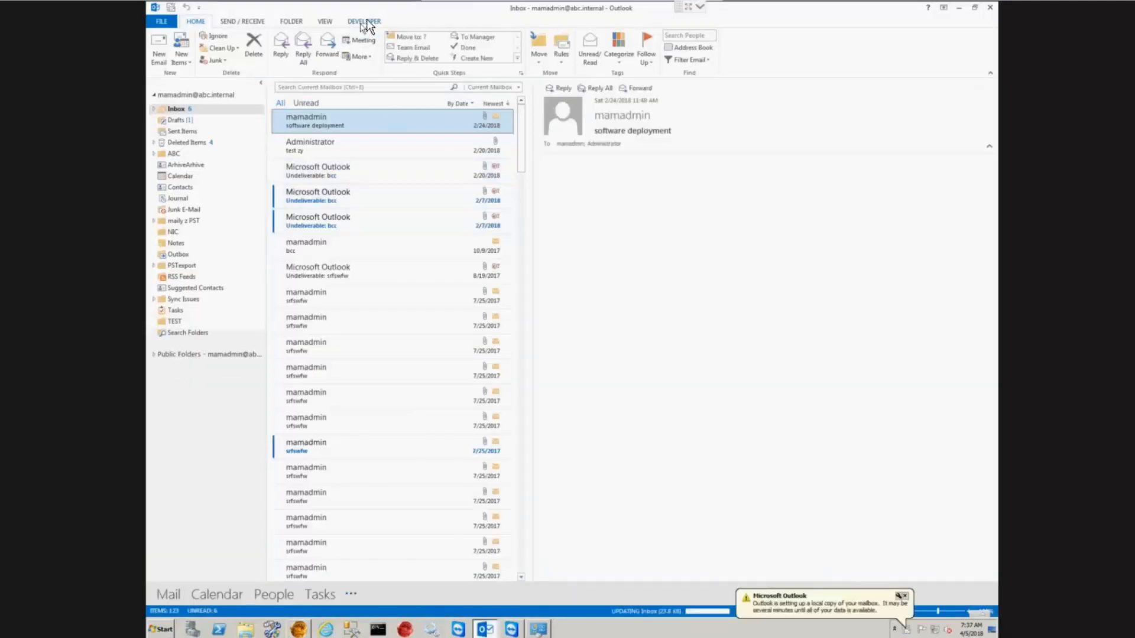
{"action": "left_click", "coordinate": [367, 21]}
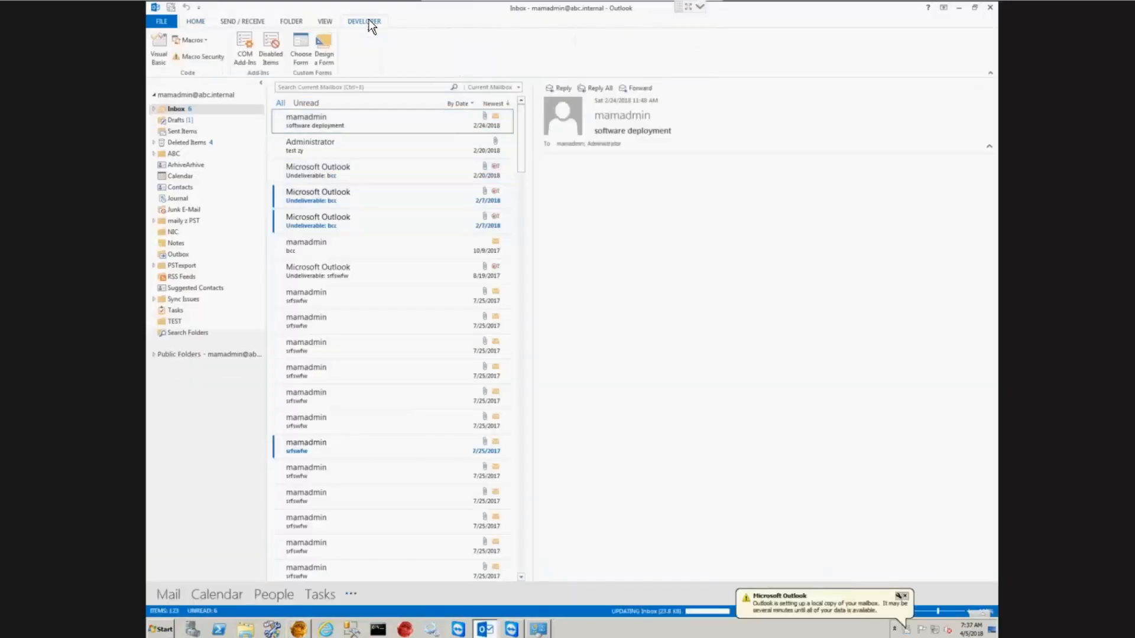
Step: Open PamMessage from the Organizational Forms Library in design mode, skip the credentials prompt, and view its code
{"action": "left_click", "coordinate": [324, 47]}
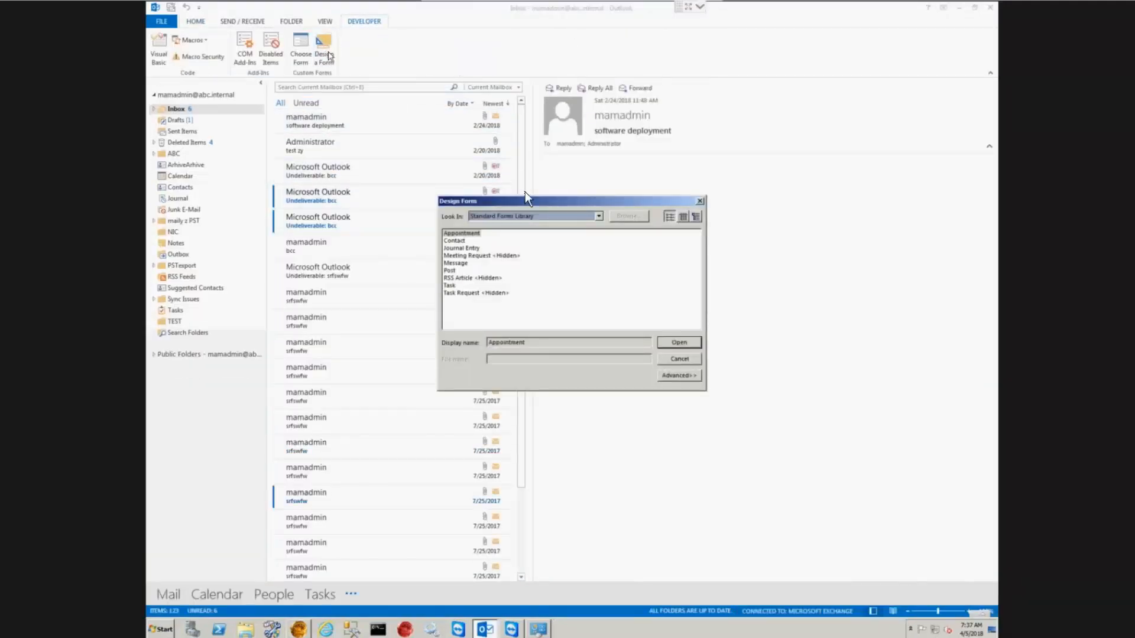
{"action": "left_click", "coordinate": [598, 216]}
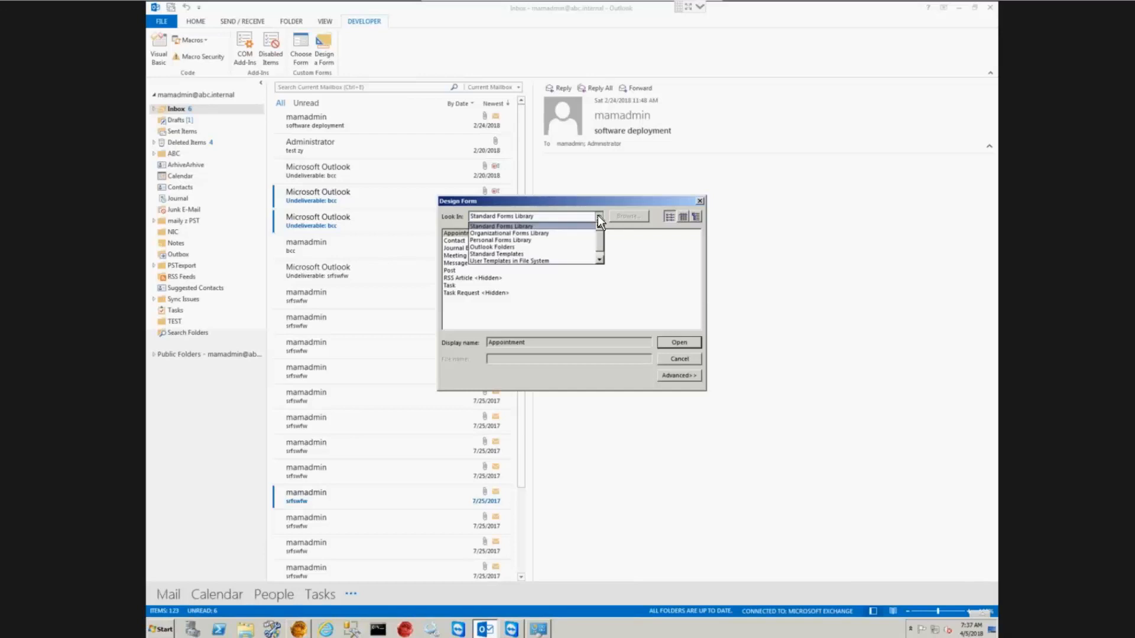
{"action": "left_click", "coordinate": [538, 234]}
{"action": "double_click", "coordinate": [476, 256]}
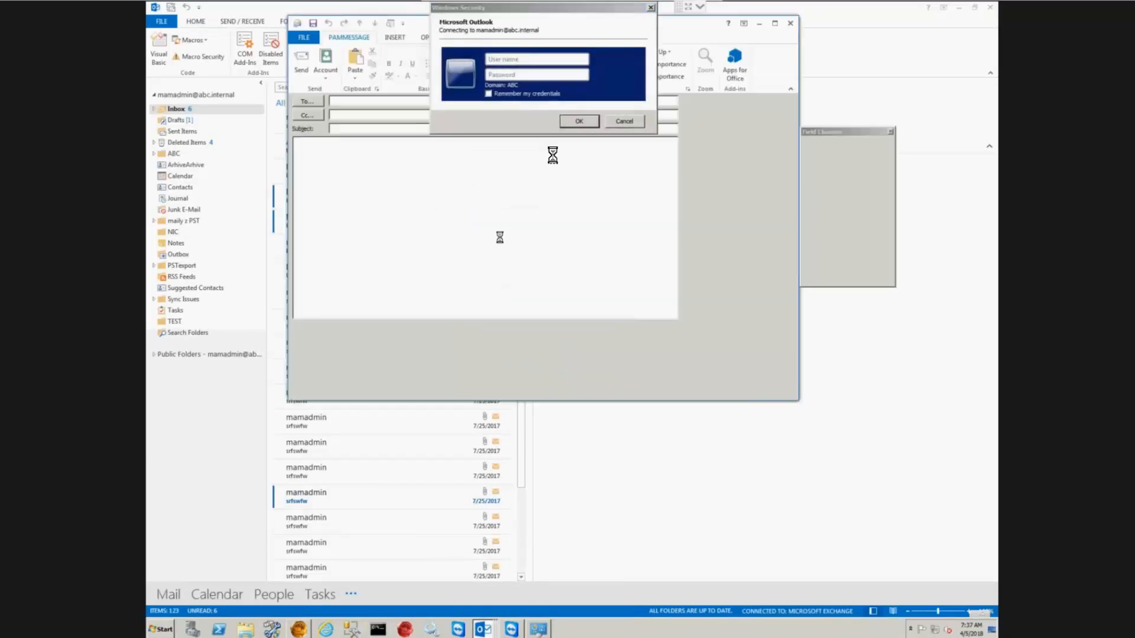
{"action": "left_click", "coordinate": [624, 121]}
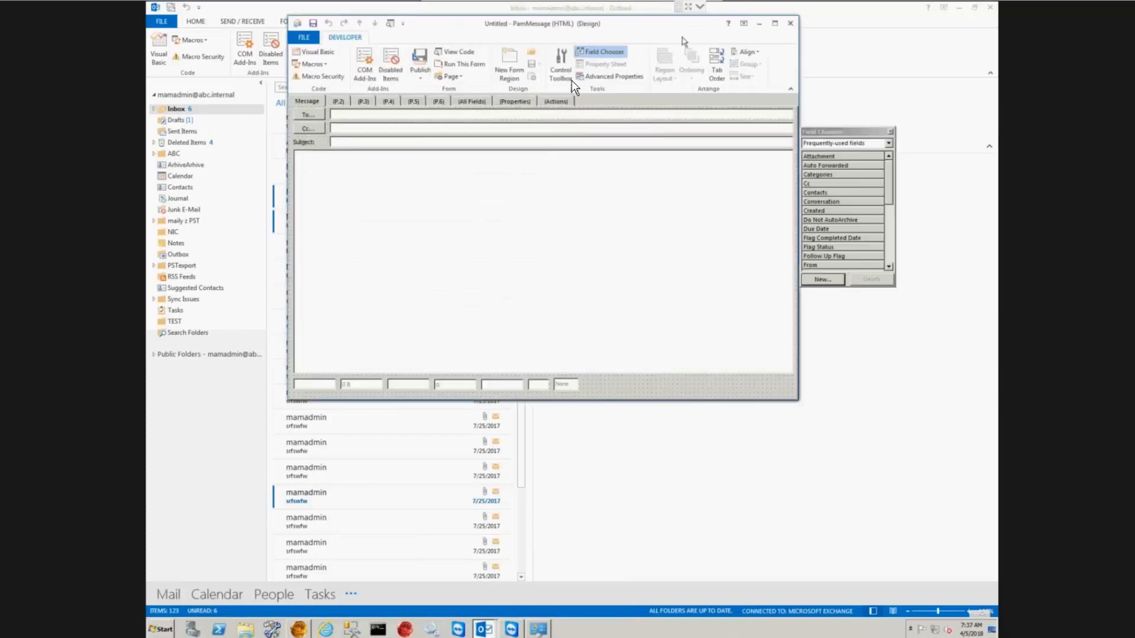
{"action": "left_click", "coordinate": [464, 52]}
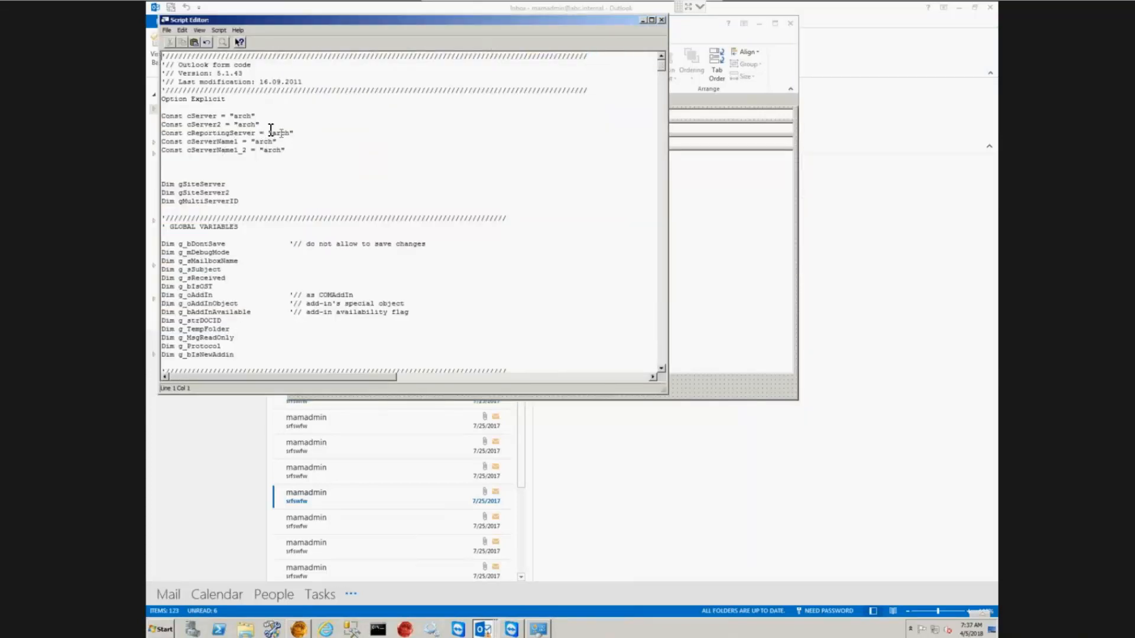
Step: Highlight the arch server values in the cServer constants of the script
{"action": "left_click", "coordinate": [264, 124]}
{"action": "left_click_drag", "start_coordinate": [258, 125], "coordinate": [230, 115]}
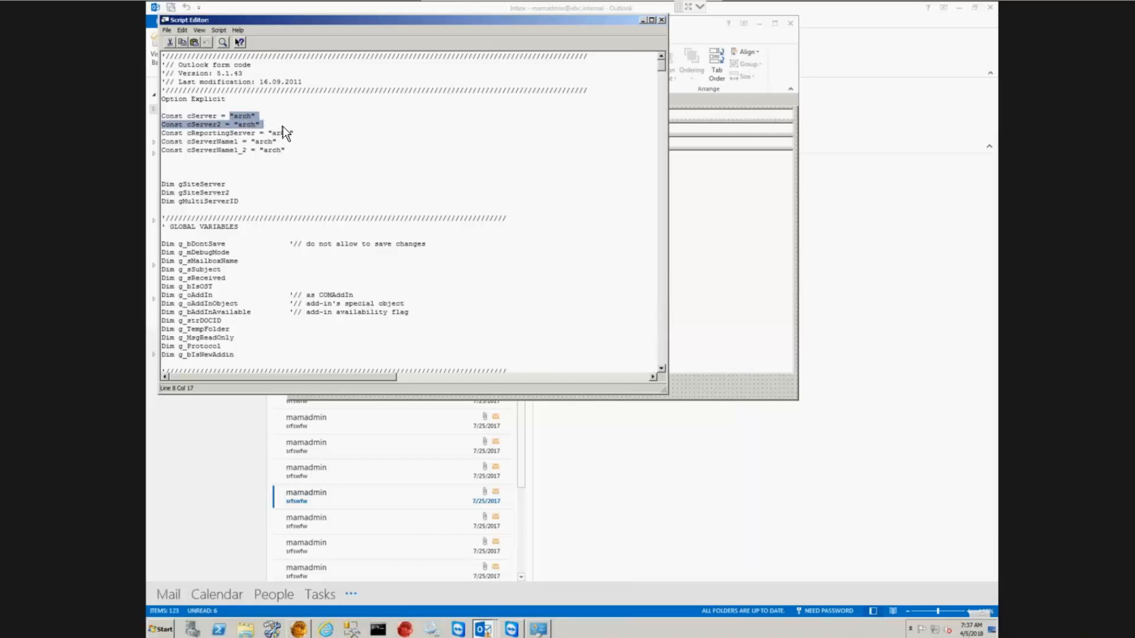
{"action": "left_click", "coordinate": [408, 191]}
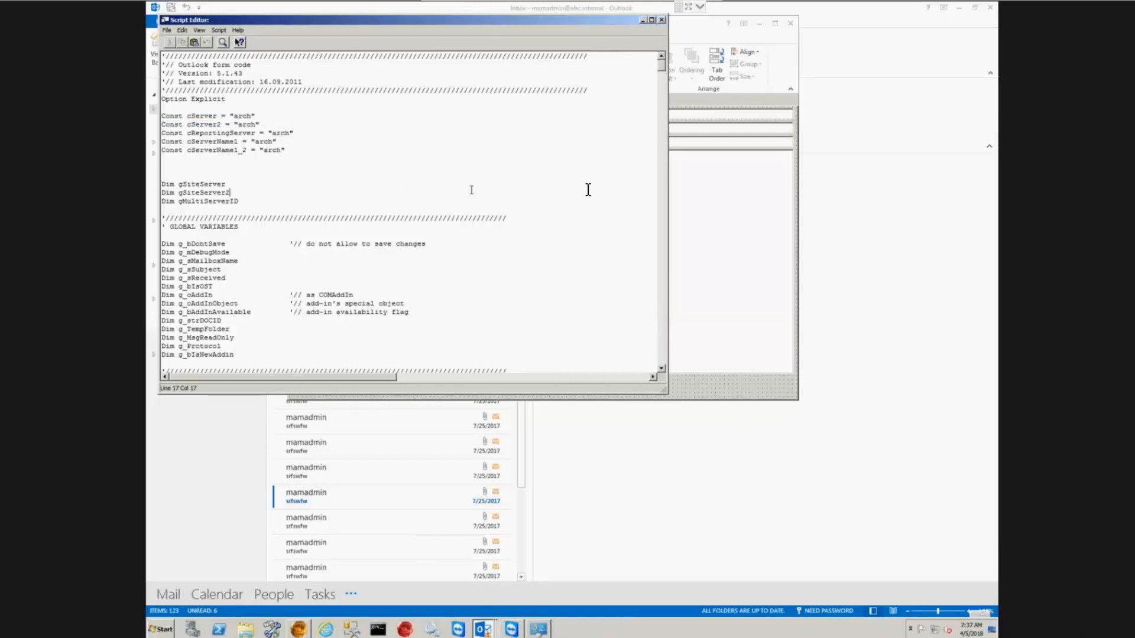
Step: Inspect the g_Protocol http setting in InitializeForm, then close the Script Editor and minimize the form
{"action": "left_click", "coordinate": [660, 314]}
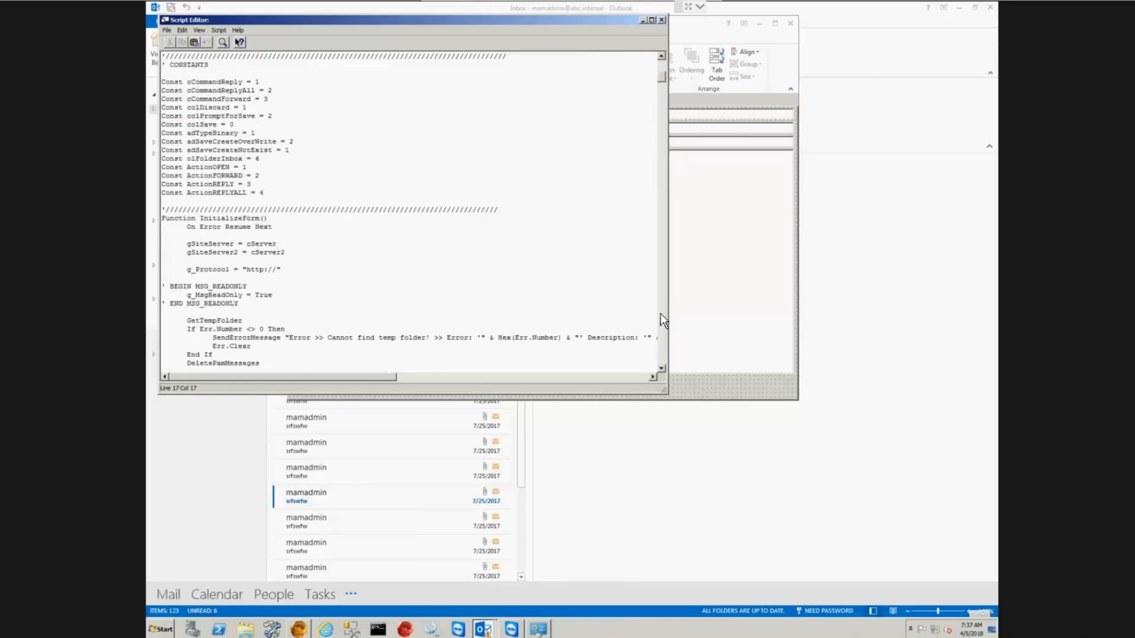
{"action": "left_click_drag", "start_coordinate": [283, 270], "coordinate": [188, 269]}
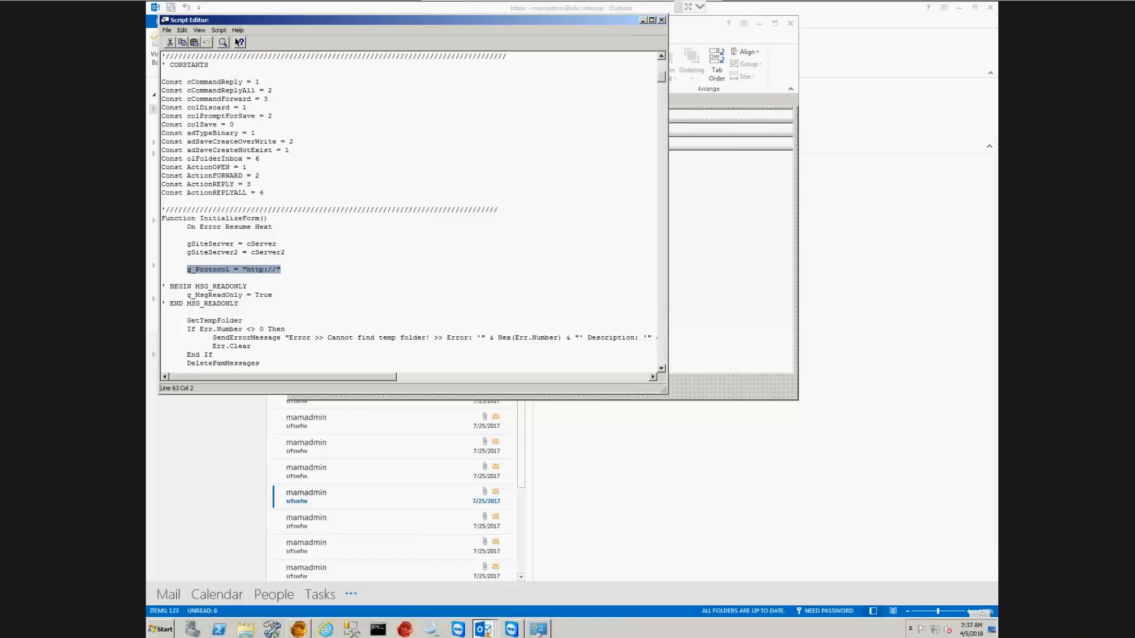
{"action": "left_click", "coordinate": [662, 21]}
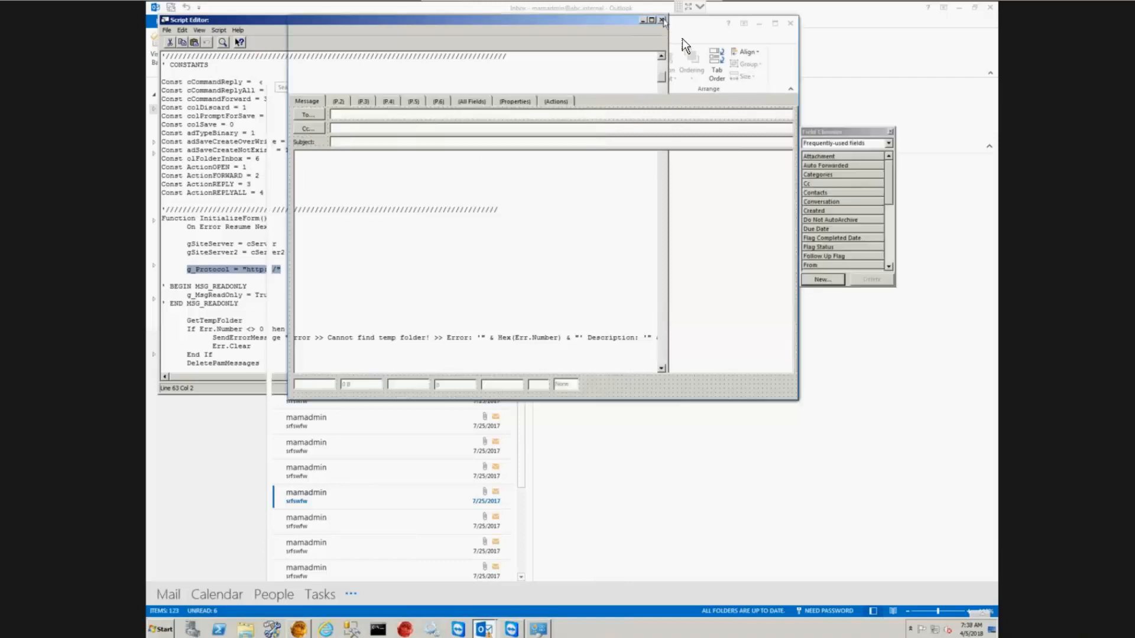
{"action": "left_click", "coordinate": [759, 24]}
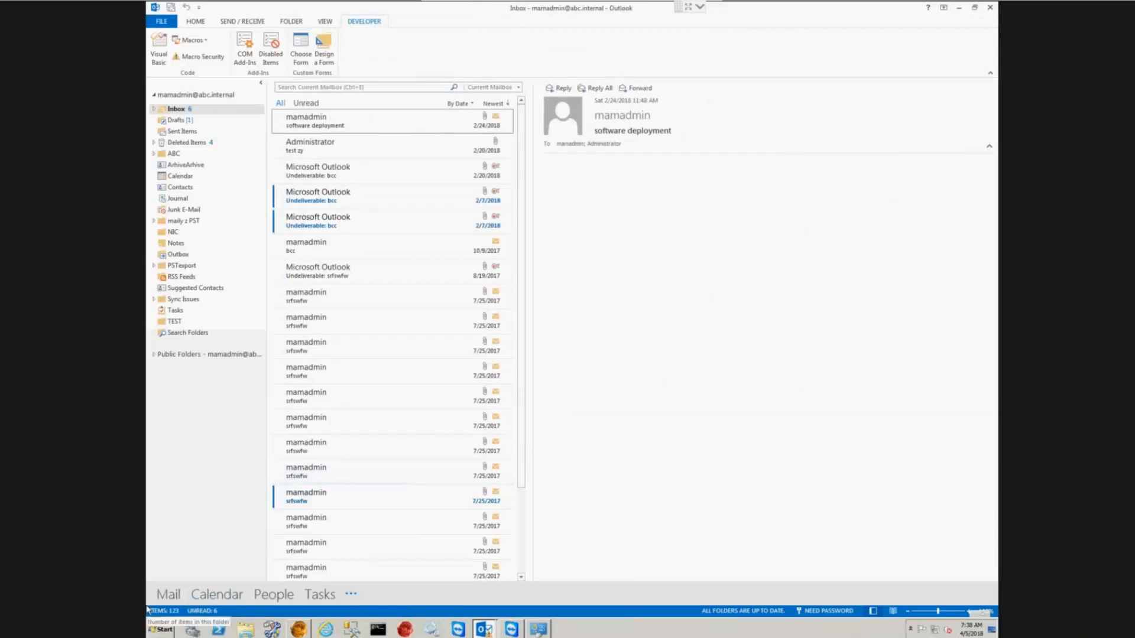
Step: Launch the Public Folder Management Console from the Exchange Toolbox
{"action": "mouse_move", "coordinate": [304, 629]}
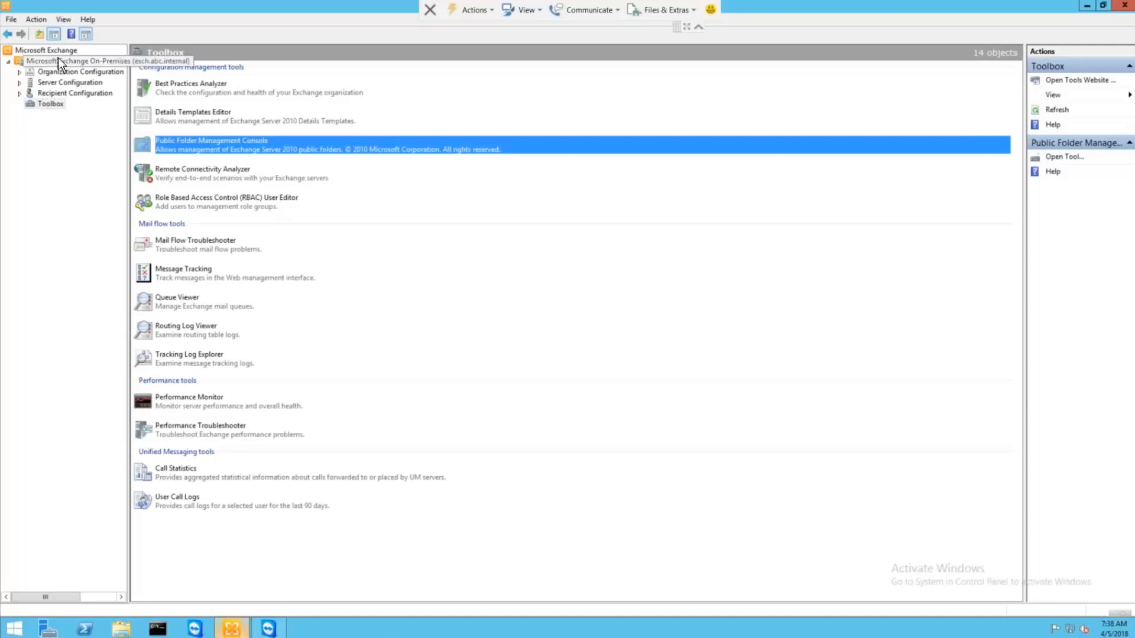
{"action": "left_click", "coordinate": [51, 104]}
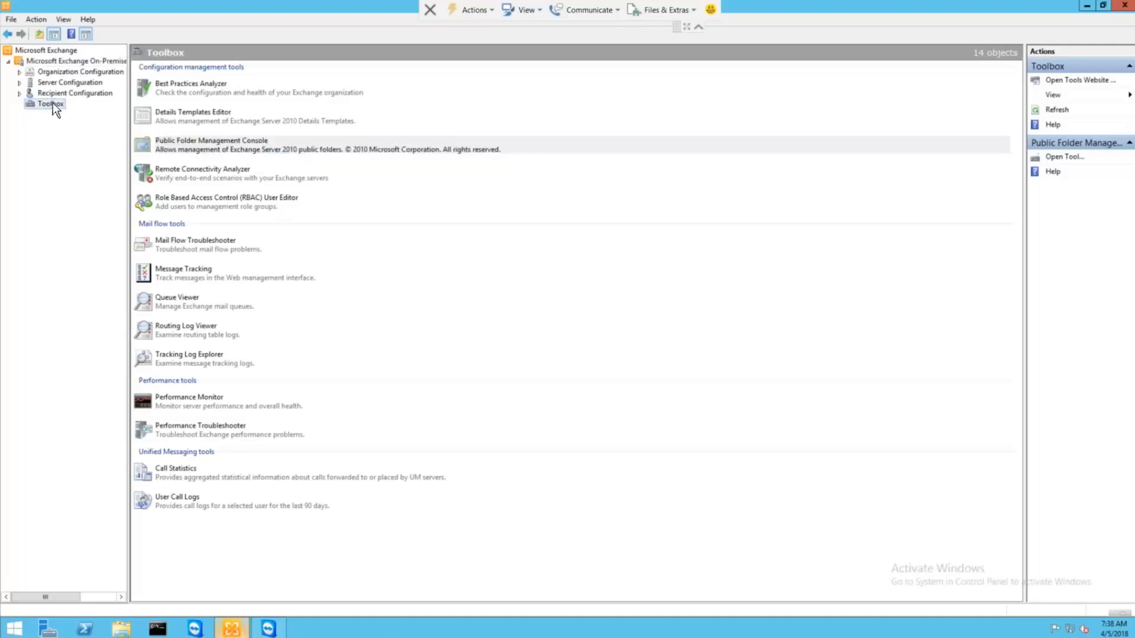
{"action": "double_click", "coordinate": [189, 141]}
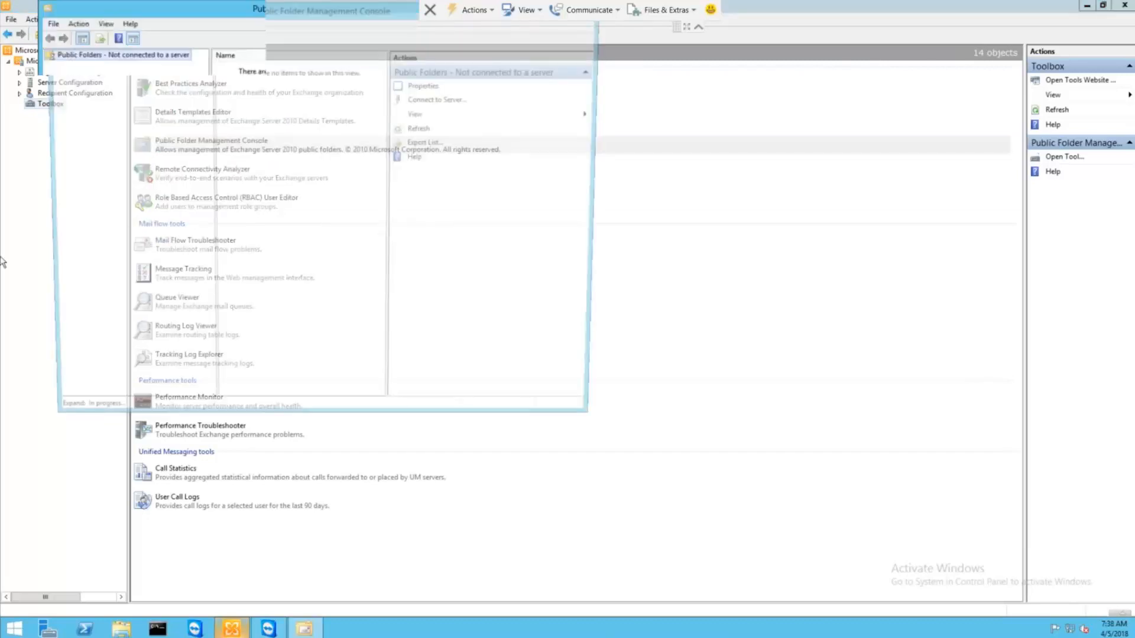
{"action": "left_click_drag", "start_coordinate": [243, 10], "coordinate": [412, 77]}
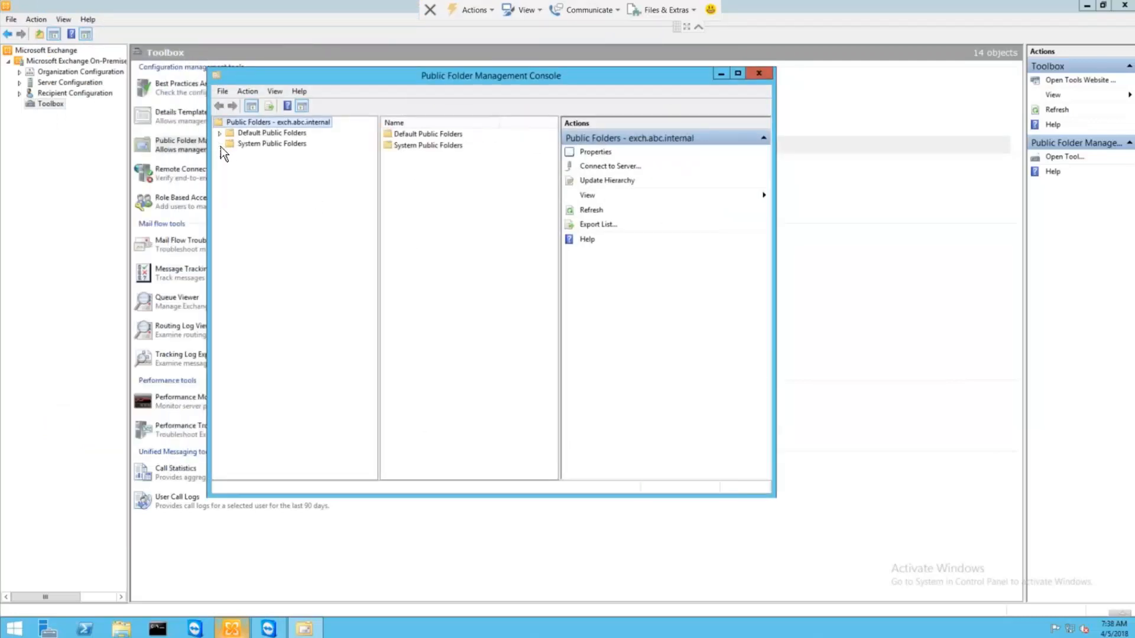
Step: Expand System Public Folders > EFORMS REGISTRY and view its Organizational Forms subfolder
{"action": "left_click", "coordinate": [221, 146]}
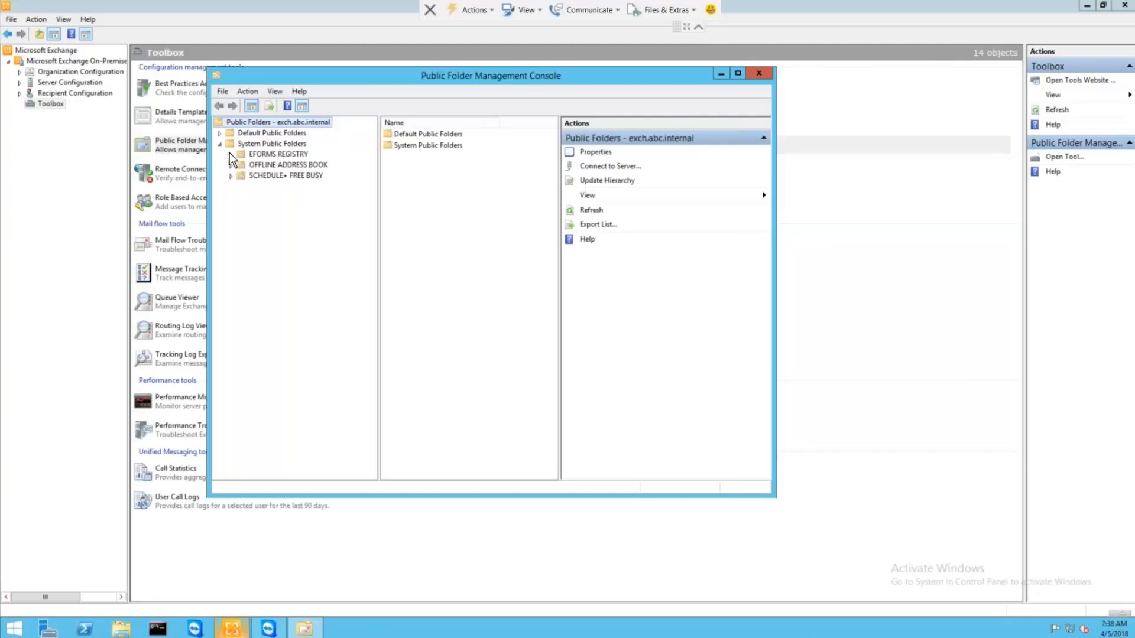
{"action": "left_click", "coordinate": [230, 155]}
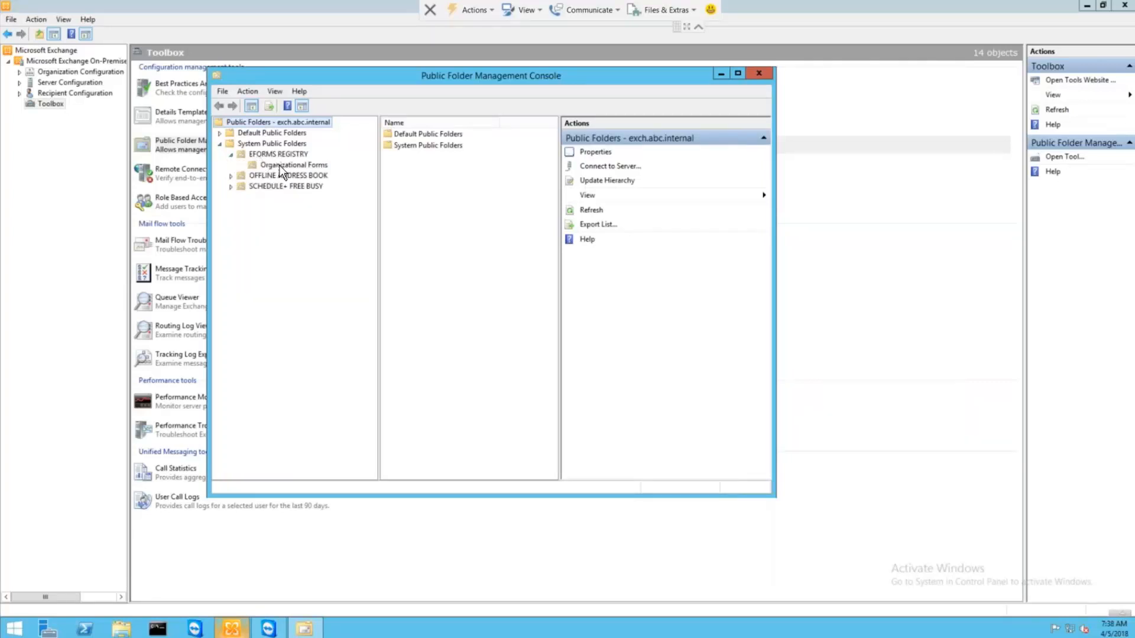
{"action": "left_click", "coordinate": [316, 167]}
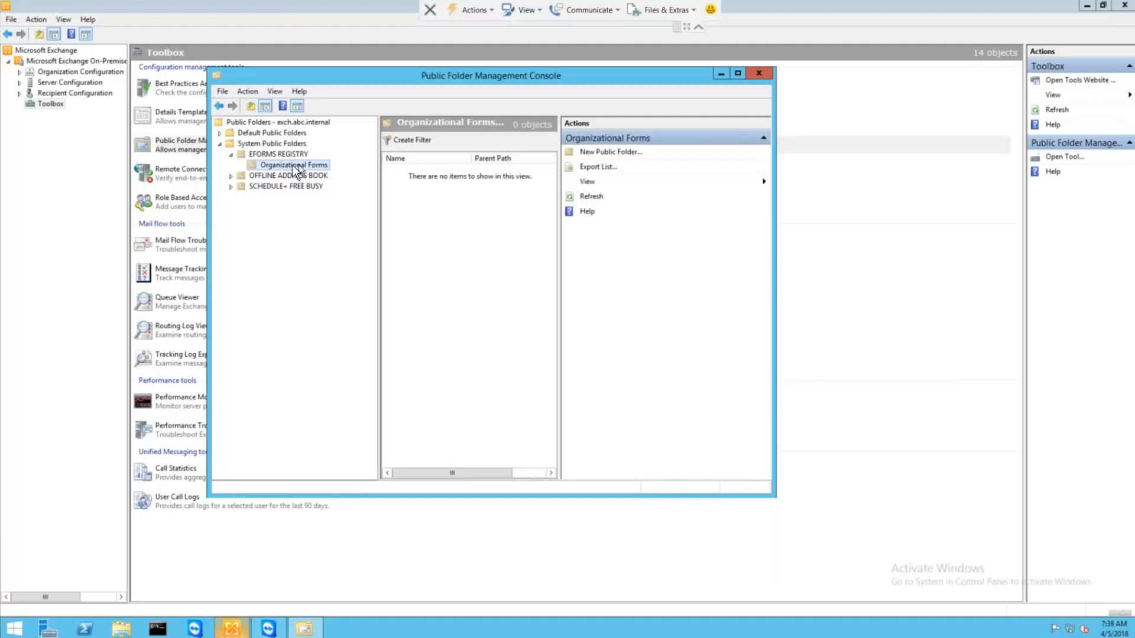
{"action": "left_click", "coordinate": [276, 154]}
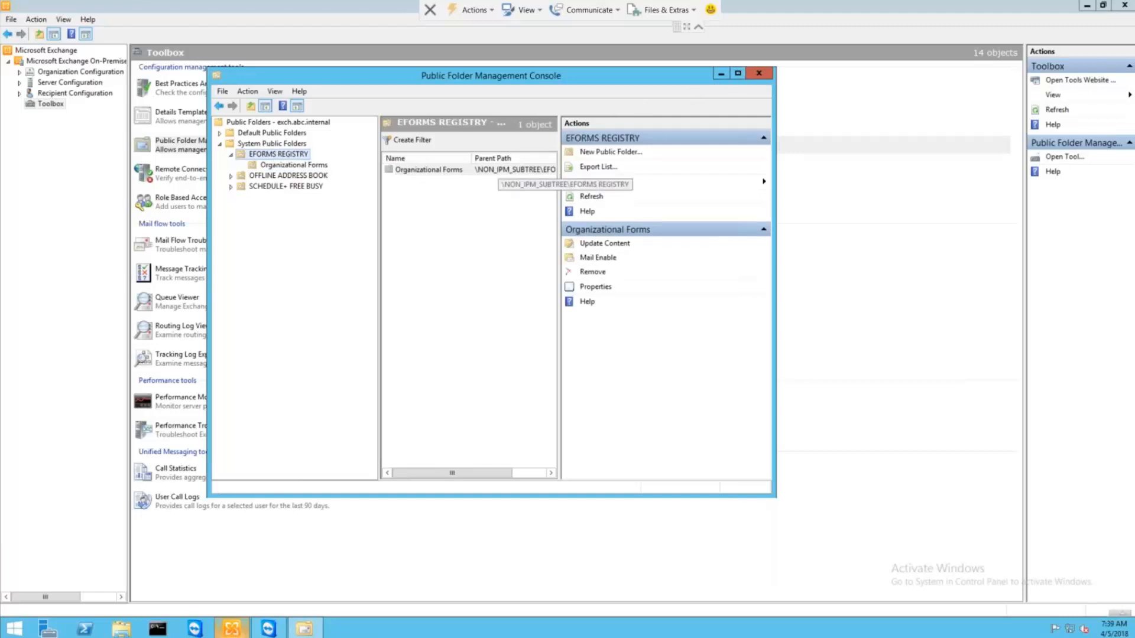
{"action": "right_click", "coordinate": [431, 169]}
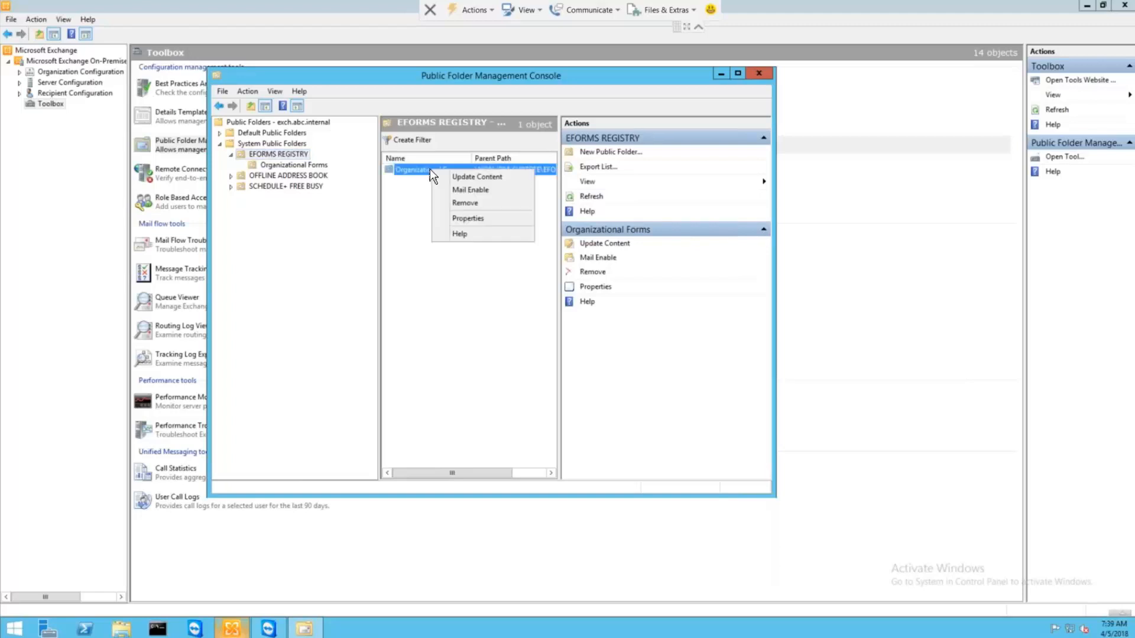
{"action": "left_click", "coordinate": [471, 219]}
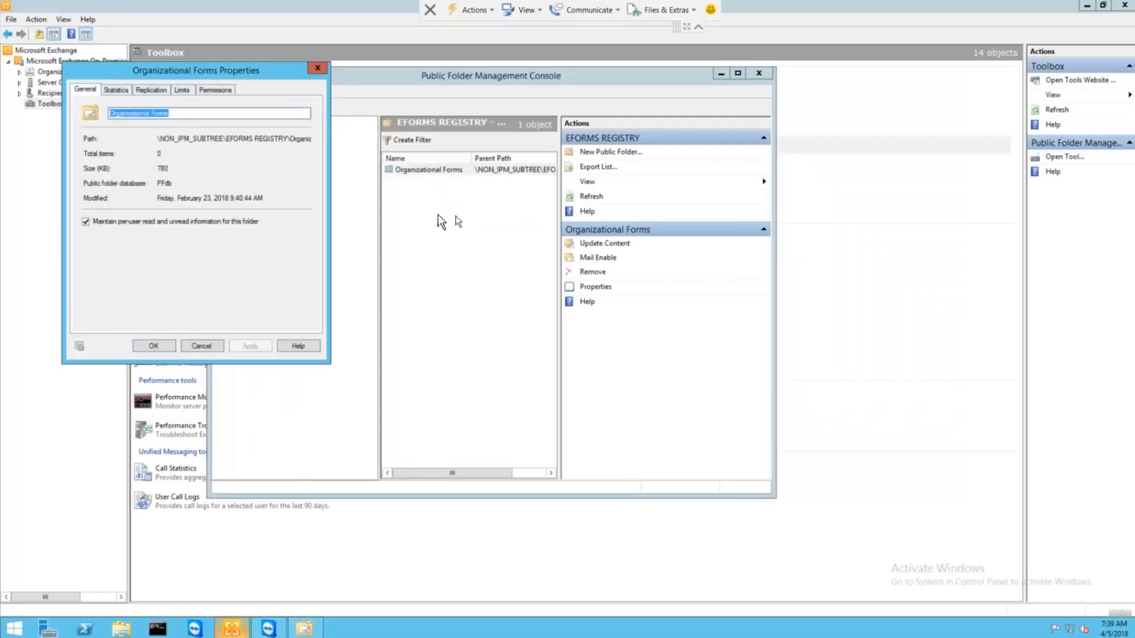
{"action": "left_click", "coordinate": [218, 90]}
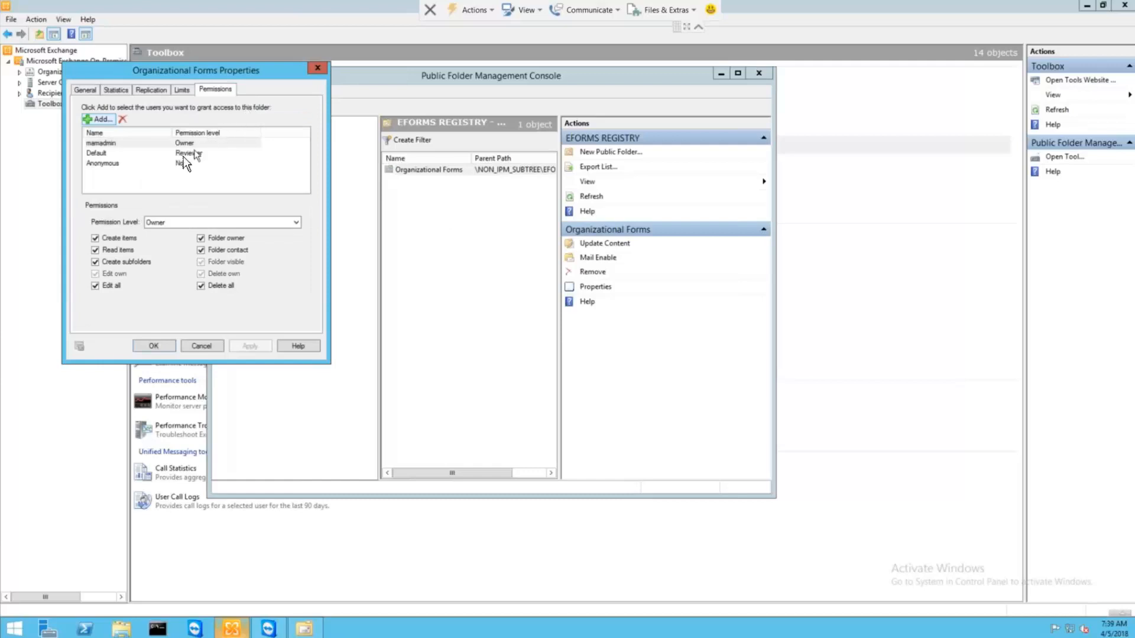
{"action": "left_click", "coordinate": [183, 143]}
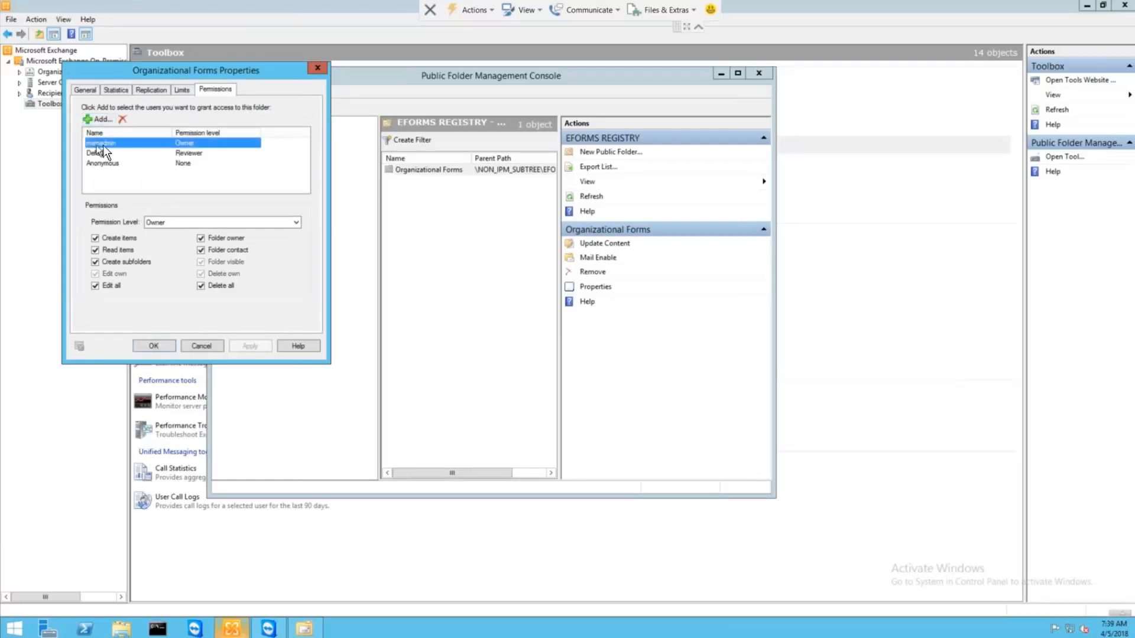
{"action": "left_click", "coordinate": [207, 346]}
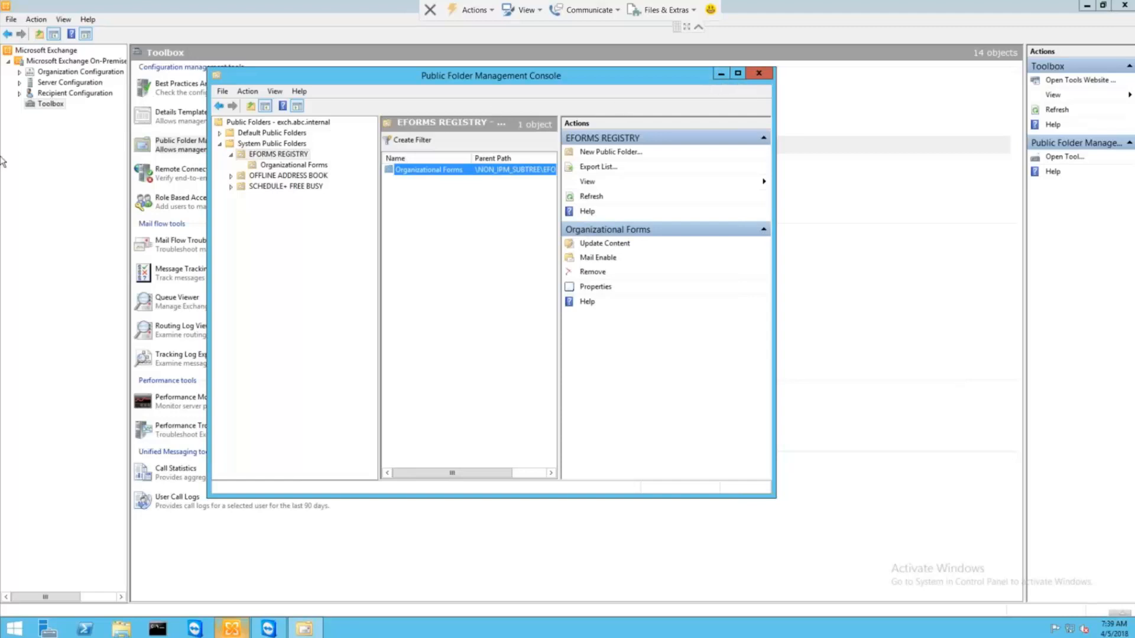
{"action": "left_click_drag", "start_coordinate": [0, 75], "coordinate": [286, 152]}
Step: Bring the Notepad window of Exchange command notes fully into view, then minimize it
{"action": "left_click_drag", "start_coordinate": [0, 152], "coordinate": [490, 97]}
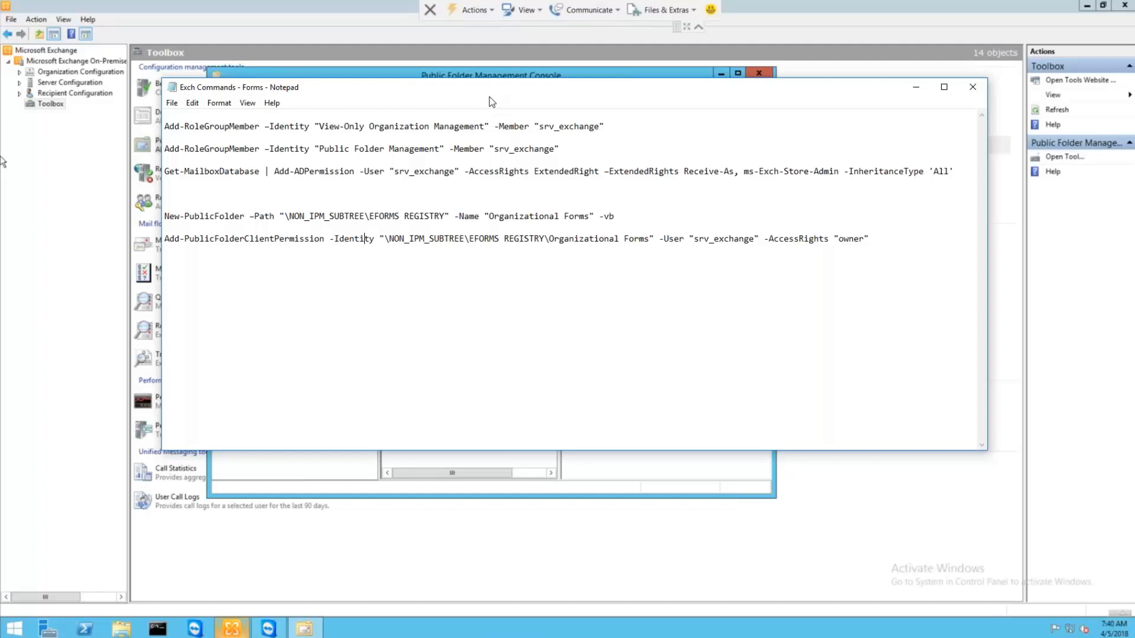
{"action": "left_click", "coordinate": [915, 88]}
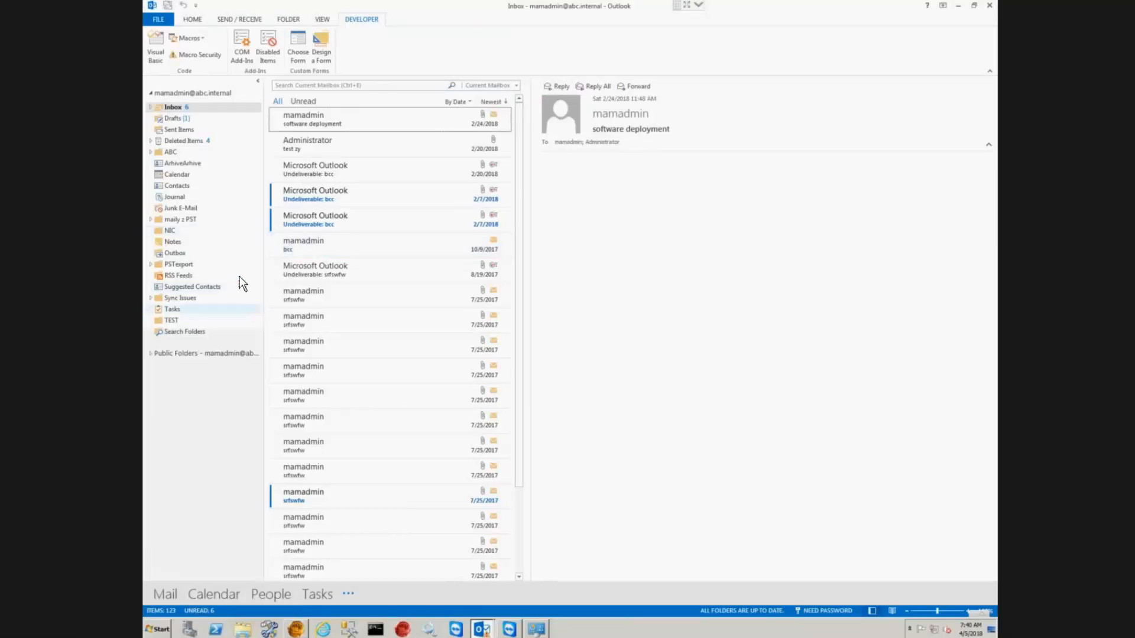
Step: Clear the cached forms via Advanced > Custom Forms > Manage Forms, then close the Forms Manager
{"action": "left_click", "coordinate": [165, 19]}
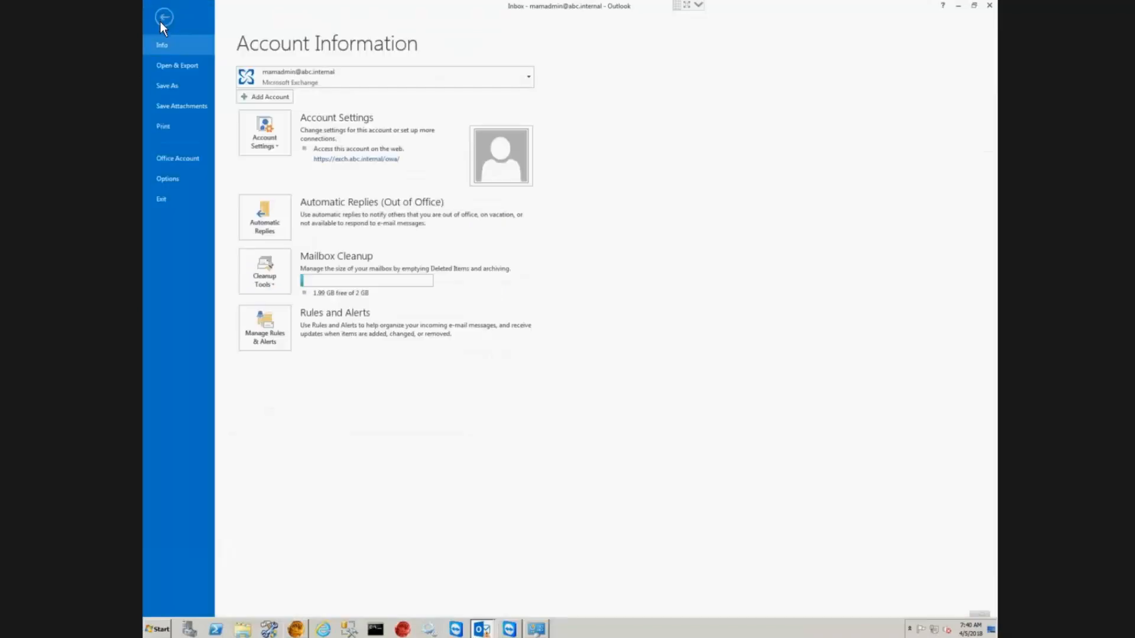
{"action": "left_click", "coordinate": [175, 180]}
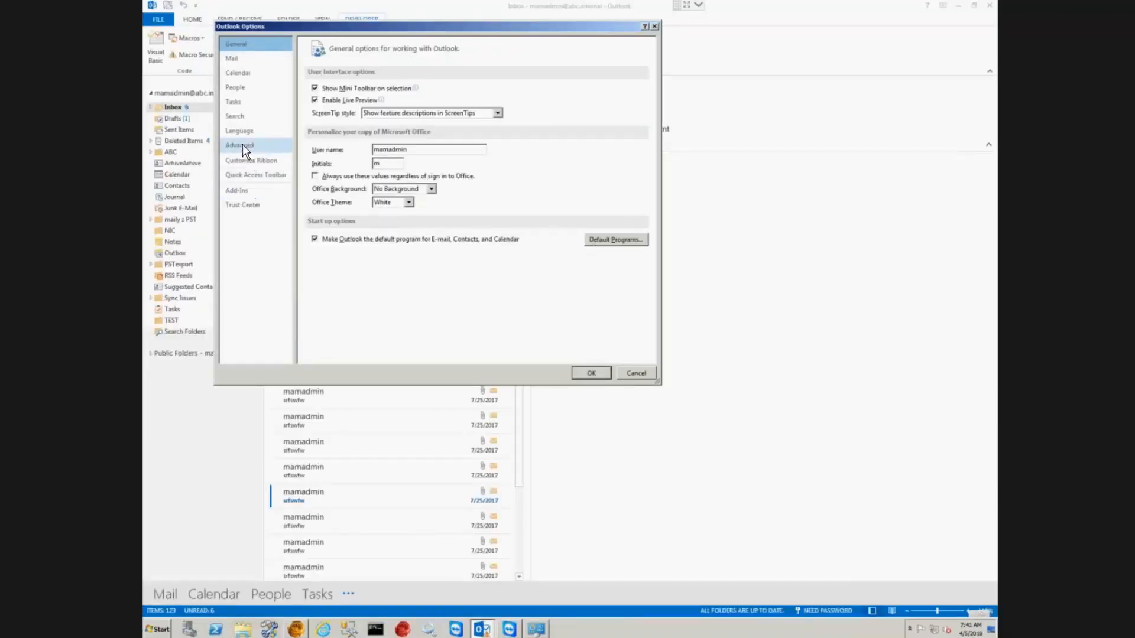
{"action": "left_click", "coordinate": [260, 145]}
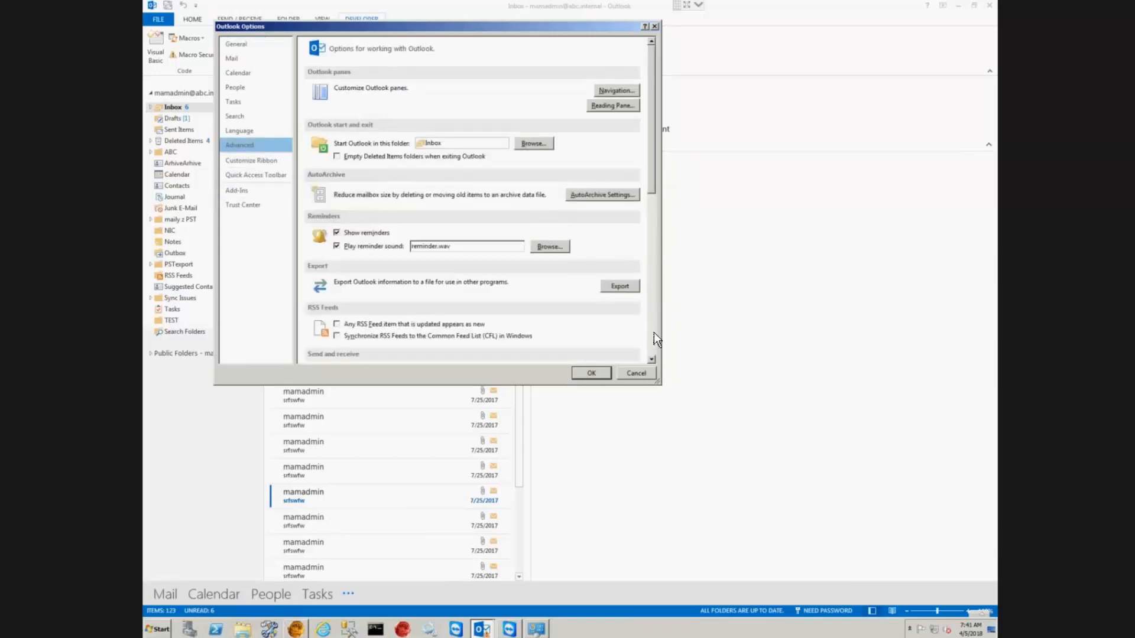
{"action": "scroll", "coordinate": [654, 332], "scroll_direction": "down", "scroll_amount": 10}
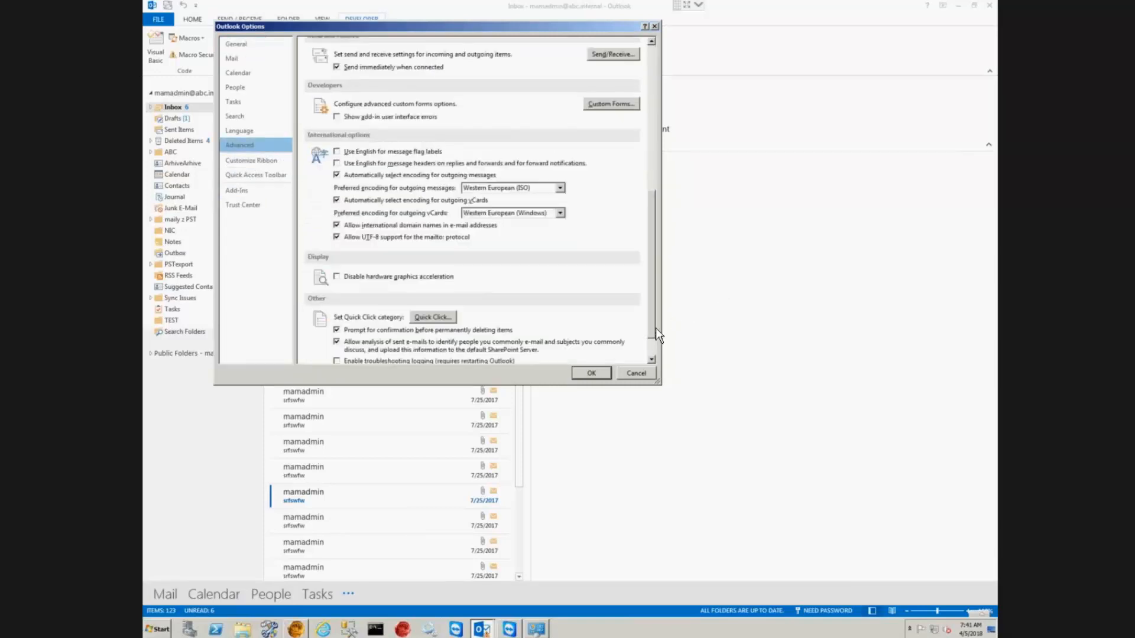
{"action": "left_click", "coordinate": [608, 103]}
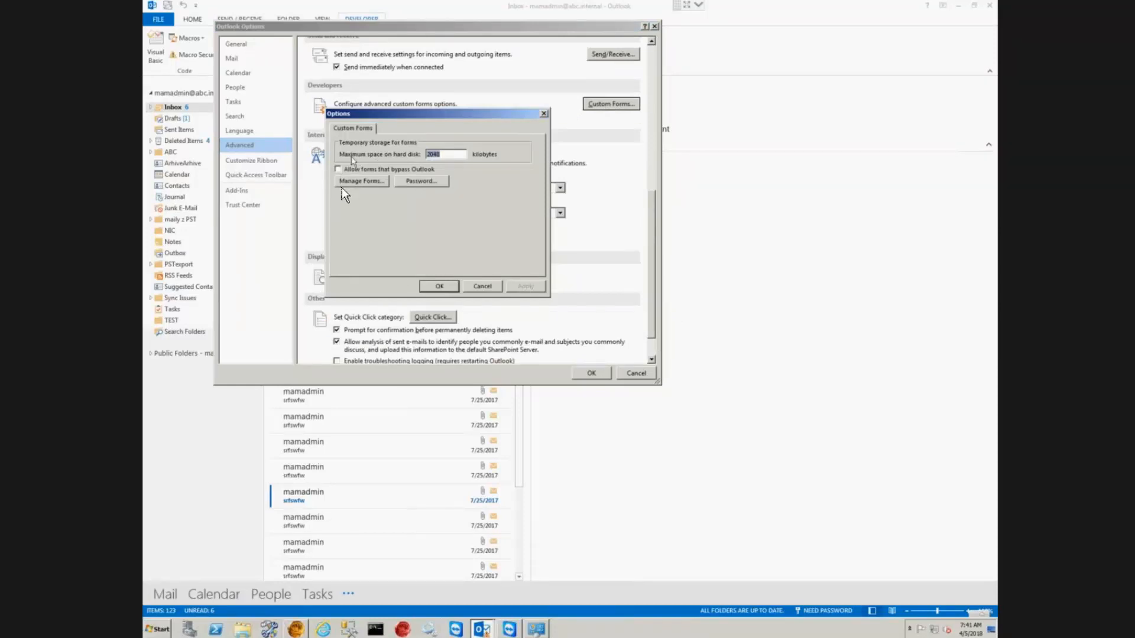
{"action": "left_click", "coordinate": [356, 181]}
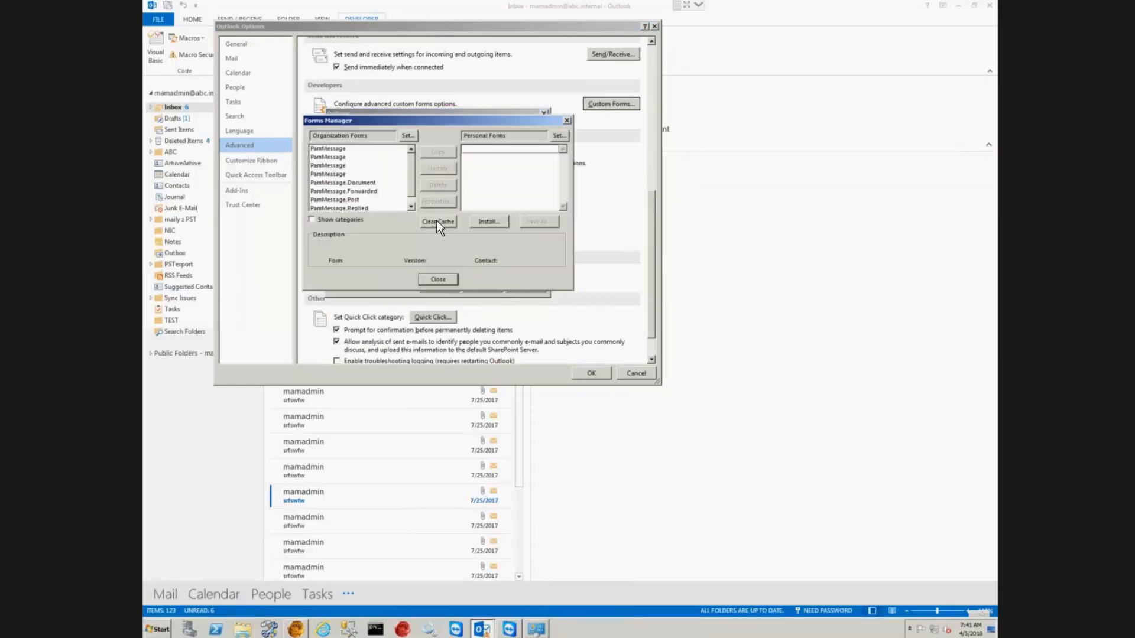
{"action": "left_click", "coordinate": [437, 221]}
{"action": "left_click", "coordinate": [436, 279]}
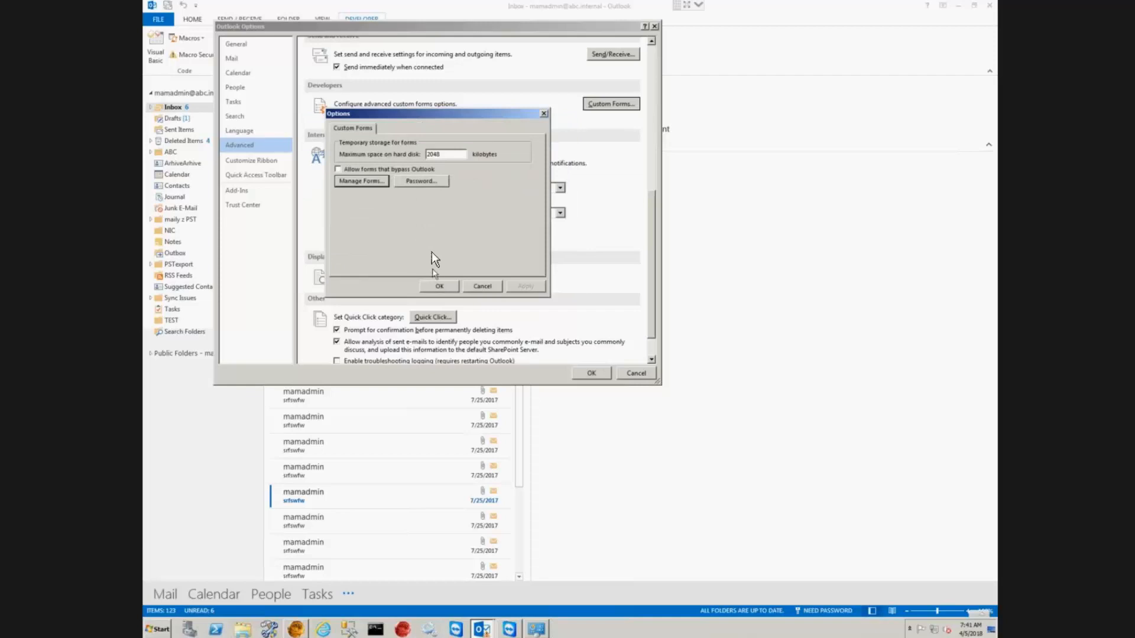
{"action": "left_click", "coordinate": [483, 286]}
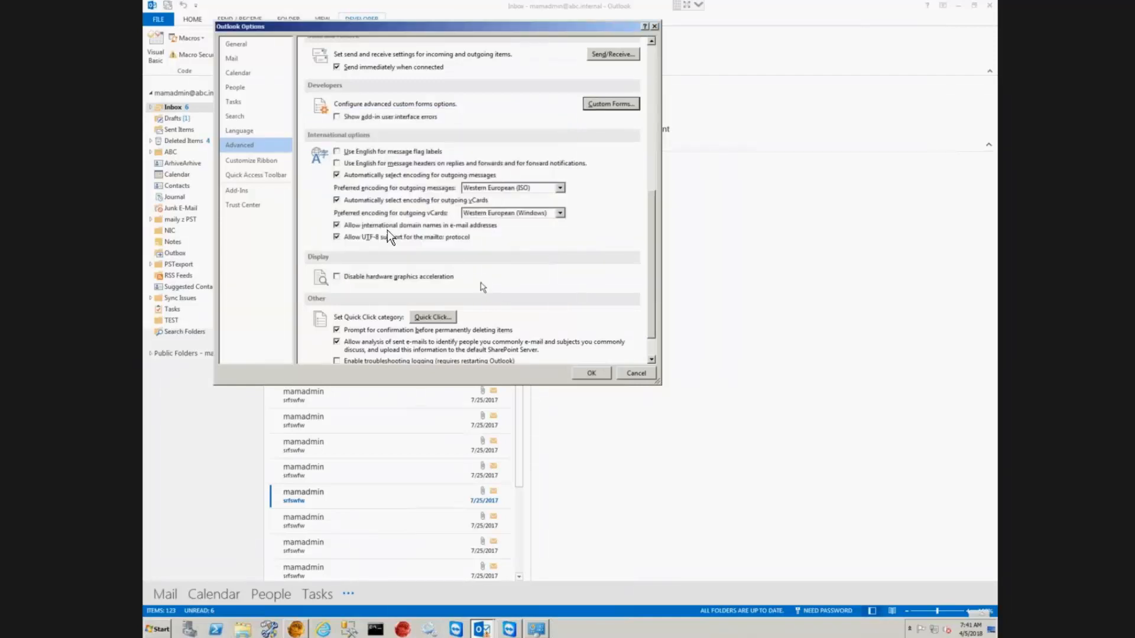
Step: Confirm in Trust Center E-mail Security that folder scripts are allowed, then cancel both dialogs
{"action": "left_click", "coordinate": [240, 205]}
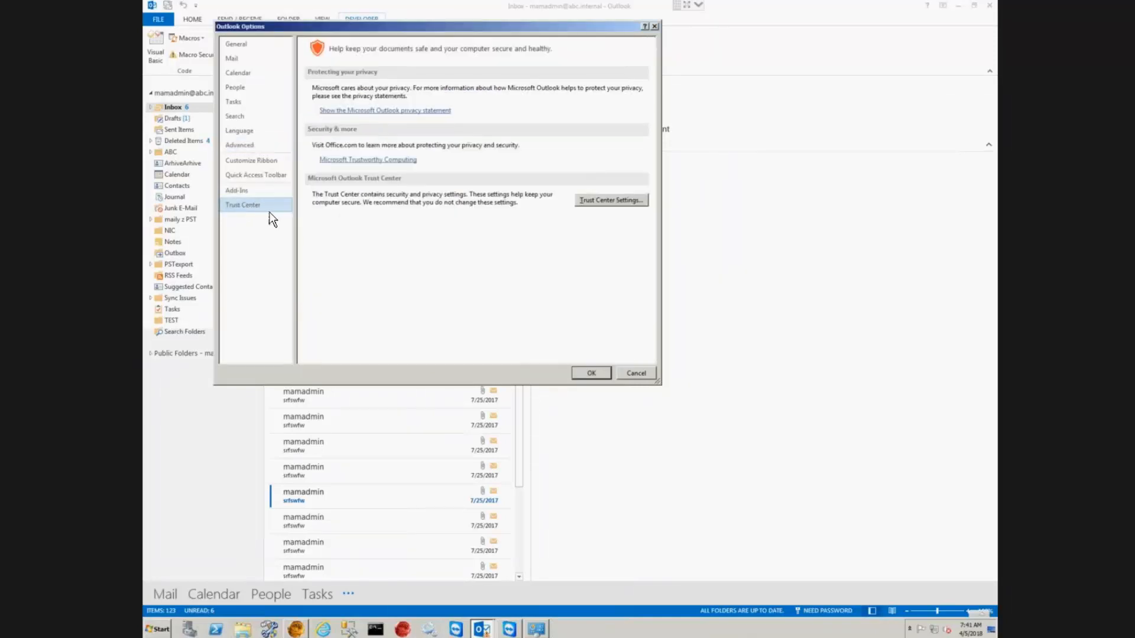
{"action": "left_click", "coordinate": [594, 200]}
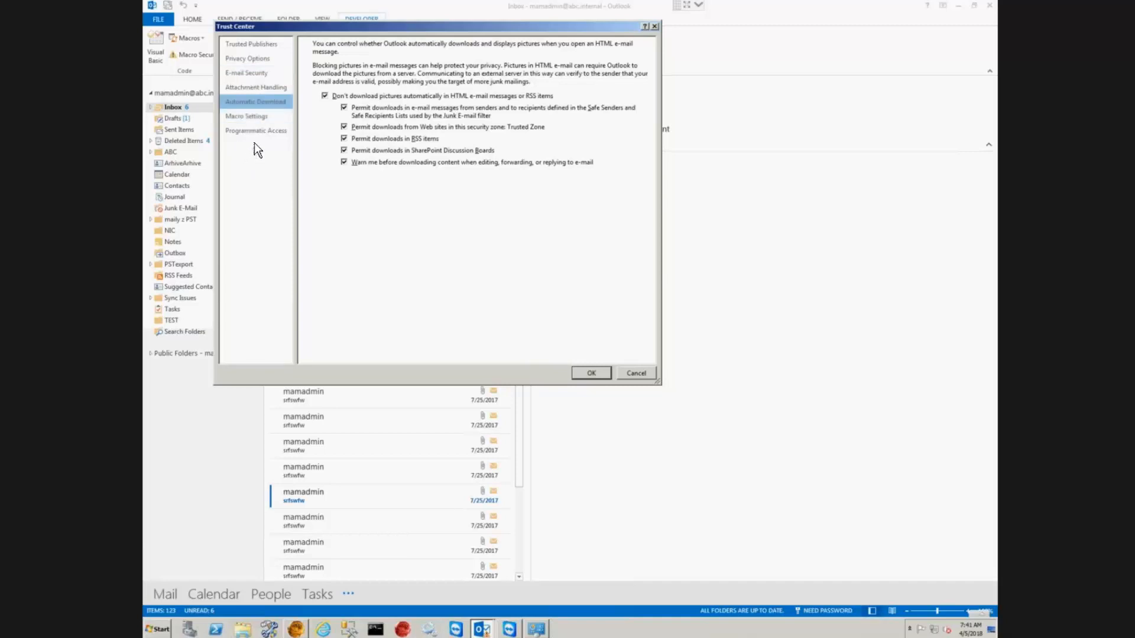
{"action": "left_click", "coordinate": [244, 73]}
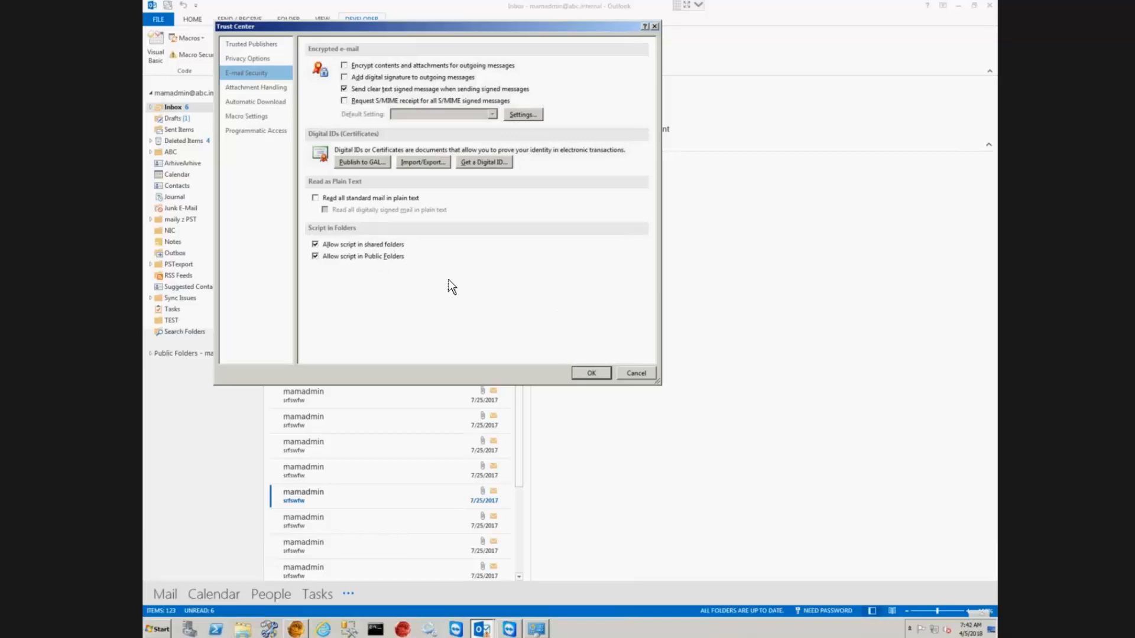
{"action": "left_click", "coordinate": [636, 373]}
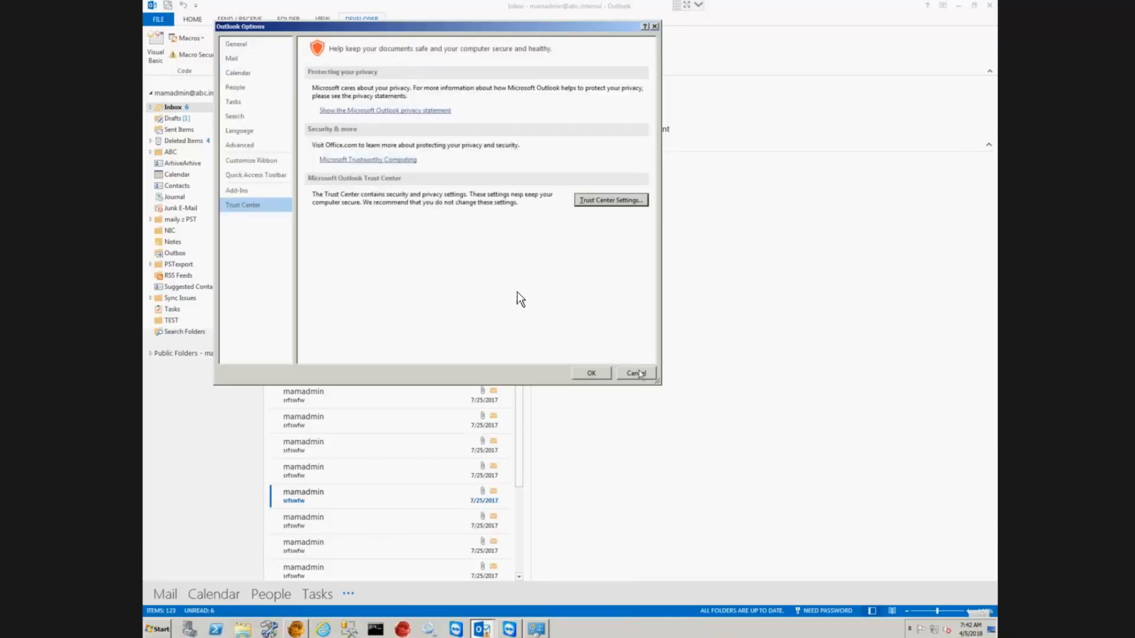
{"action": "left_click", "coordinate": [633, 374]}
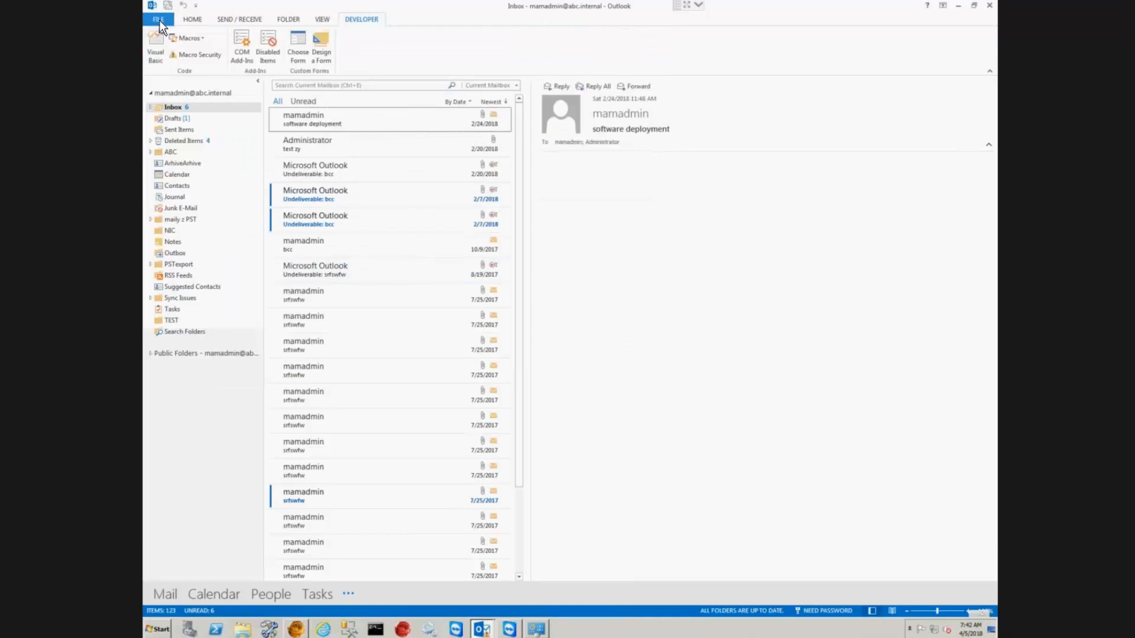
Step: Edit the All Accounts send/receive group to include the selected mailbox account, then close the groups list
{"action": "left_click", "coordinate": [239, 20]}
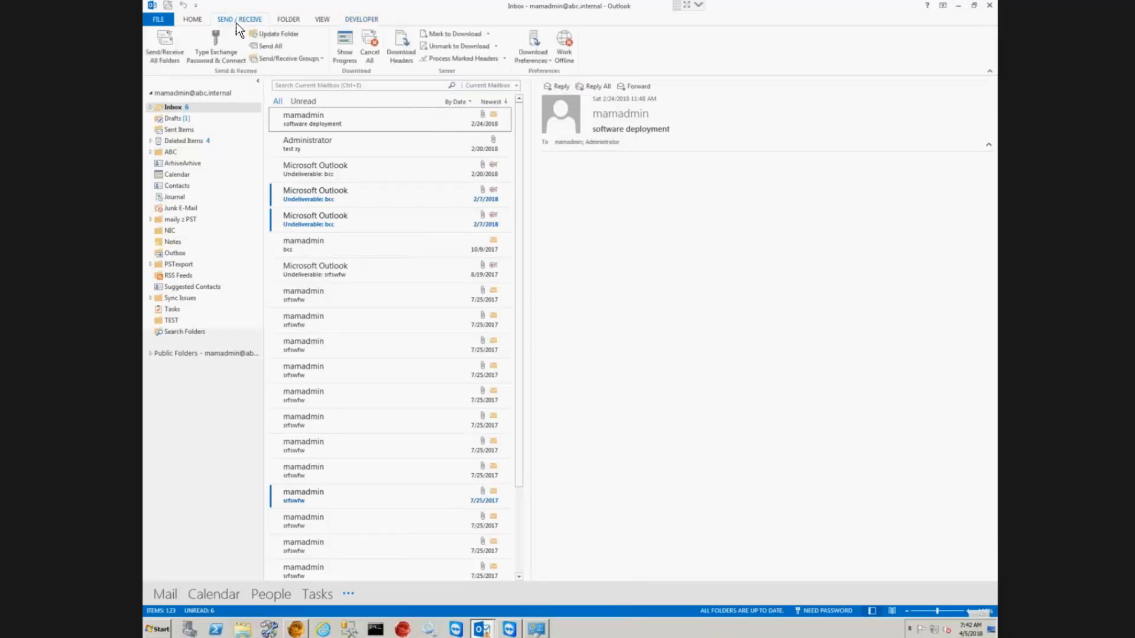
{"action": "left_click", "coordinate": [322, 60]}
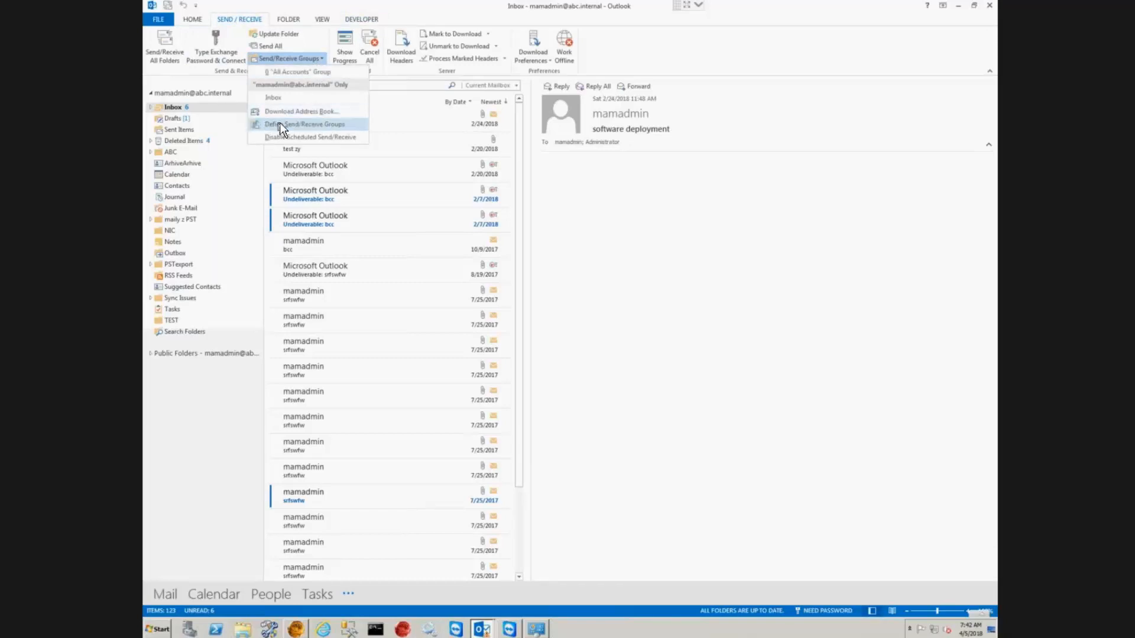
{"action": "left_click", "coordinate": [304, 125]}
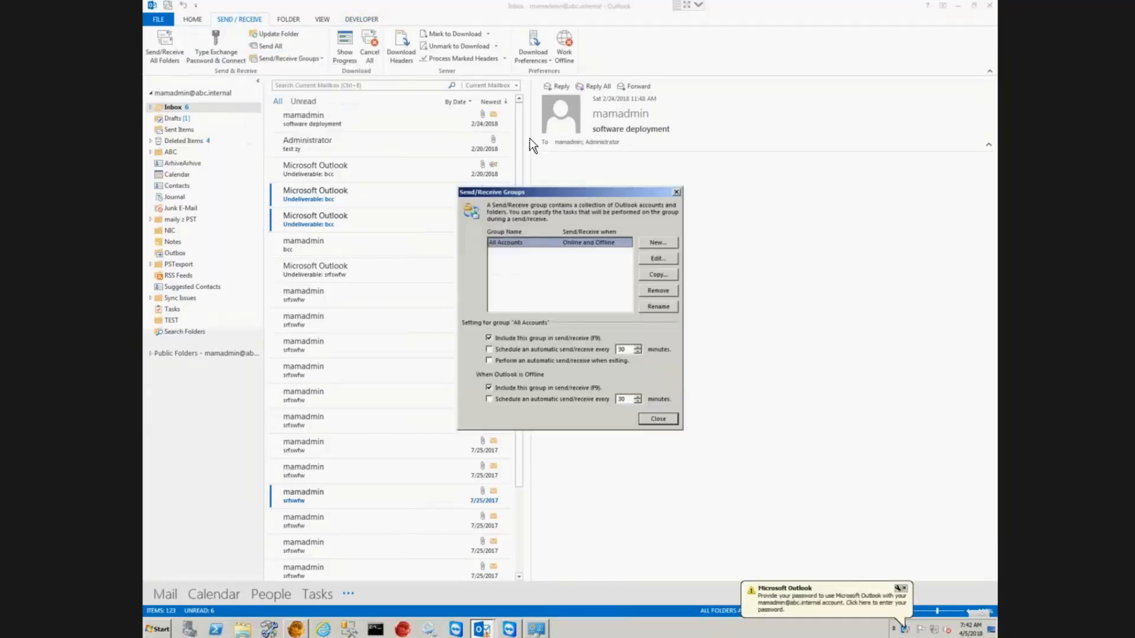
{"action": "left_click", "coordinate": [660, 259]}
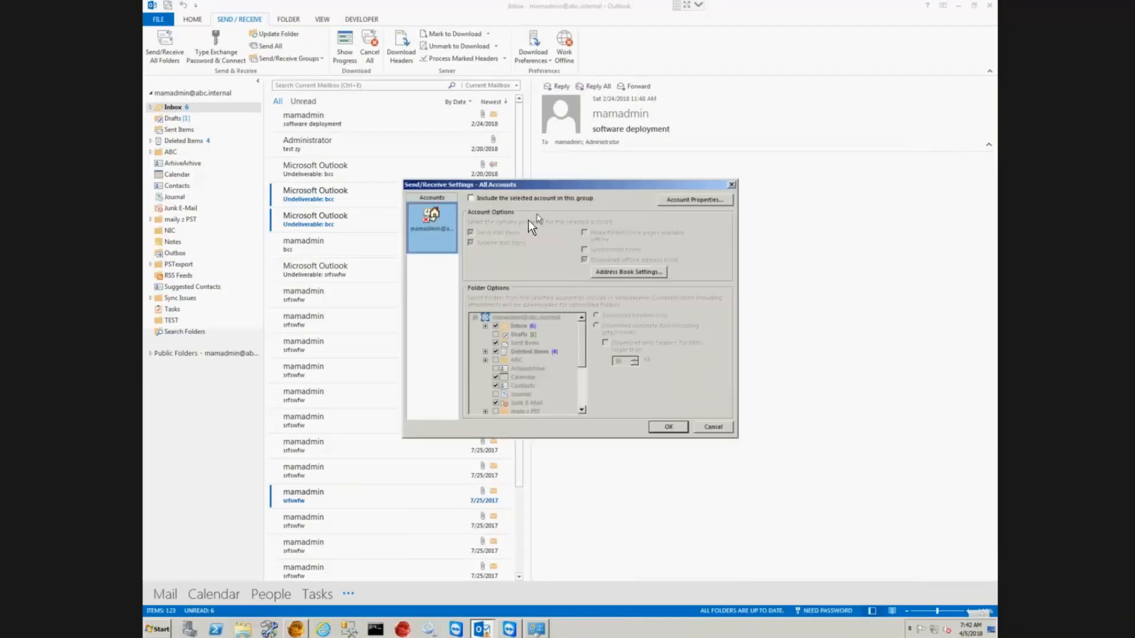
{"action": "left_click", "coordinate": [472, 198]}
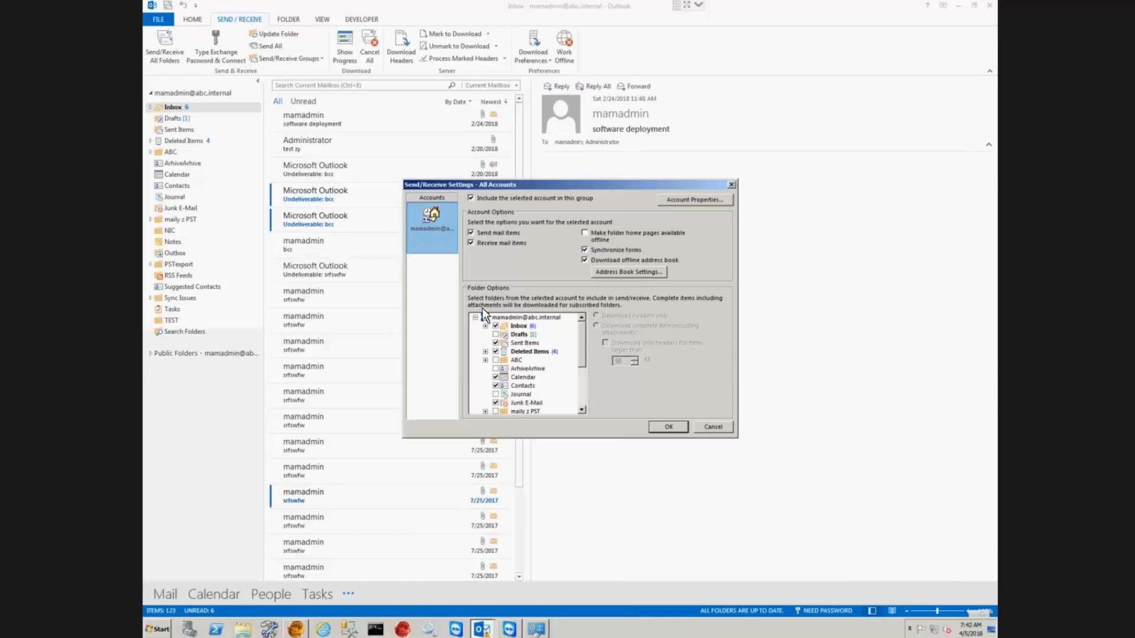
{"action": "left_click", "coordinate": [656, 425]}
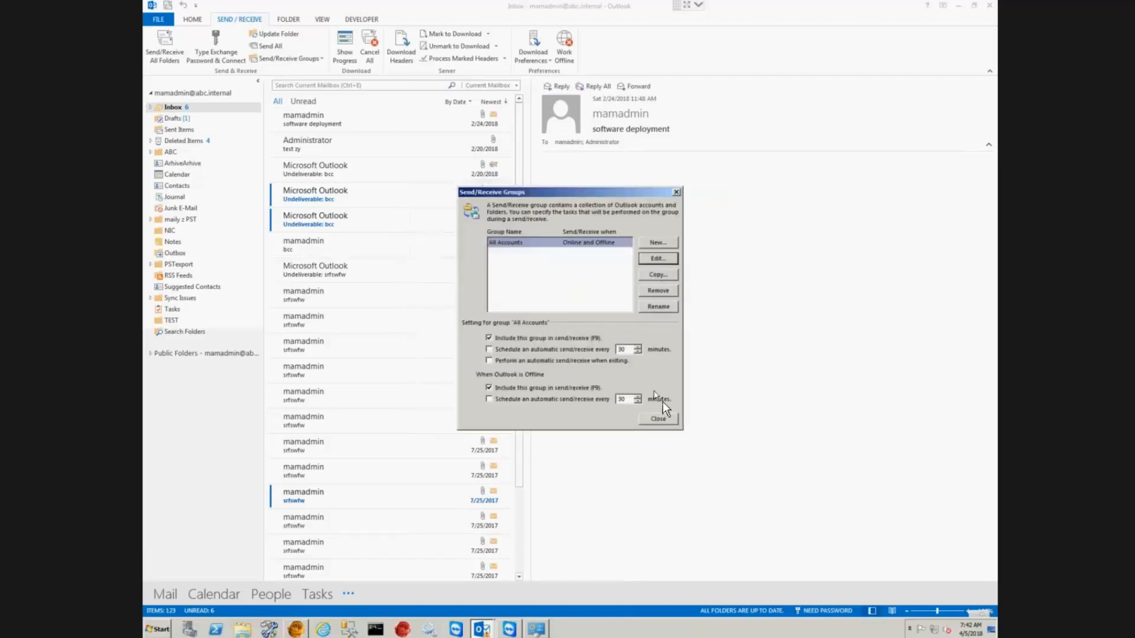
{"action": "left_click", "coordinate": [658, 418]}
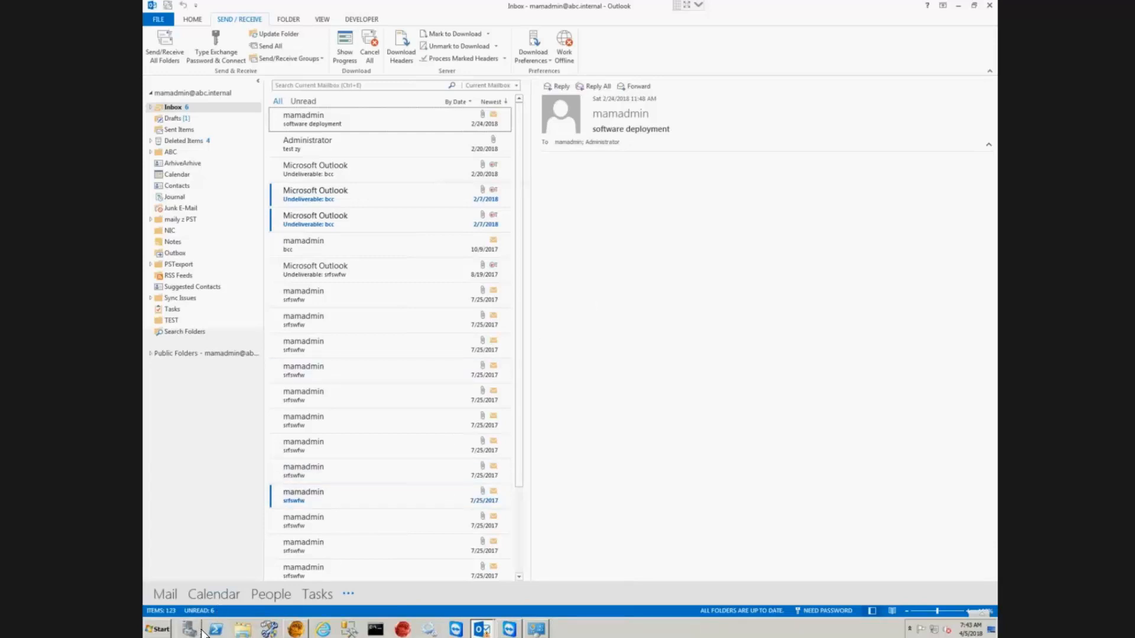
Step: Launch the Forms Installer from Metalogix > Archive Manager Exchange Edition > Tools
{"action": "left_click", "coordinate": [157, 630]}
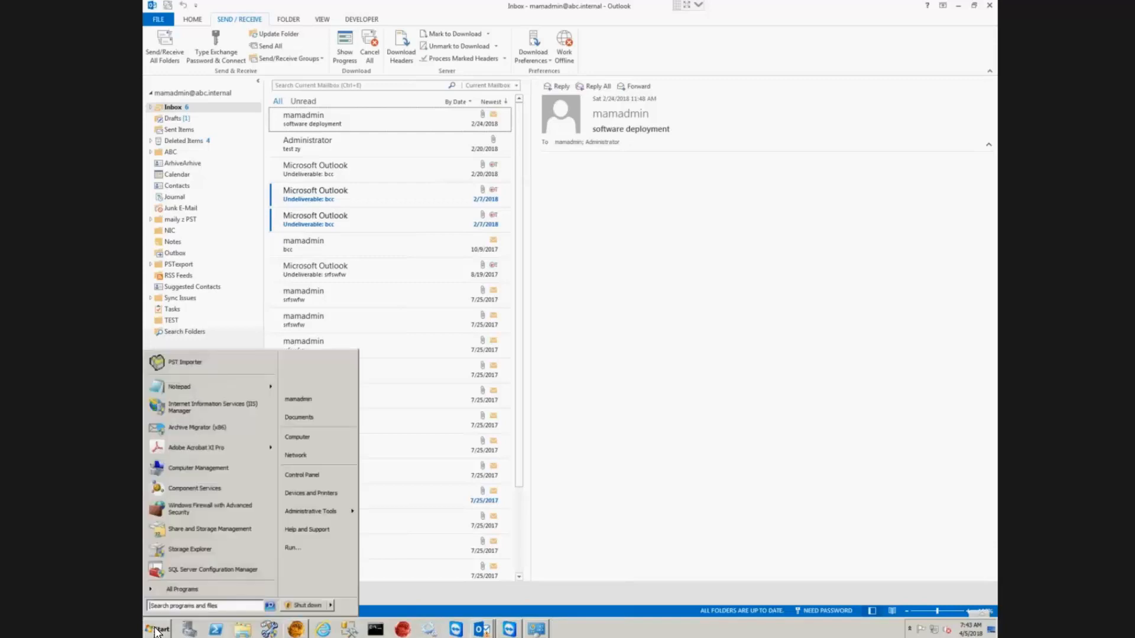
{"action": "left_click", "coordinate": [194, 590]}
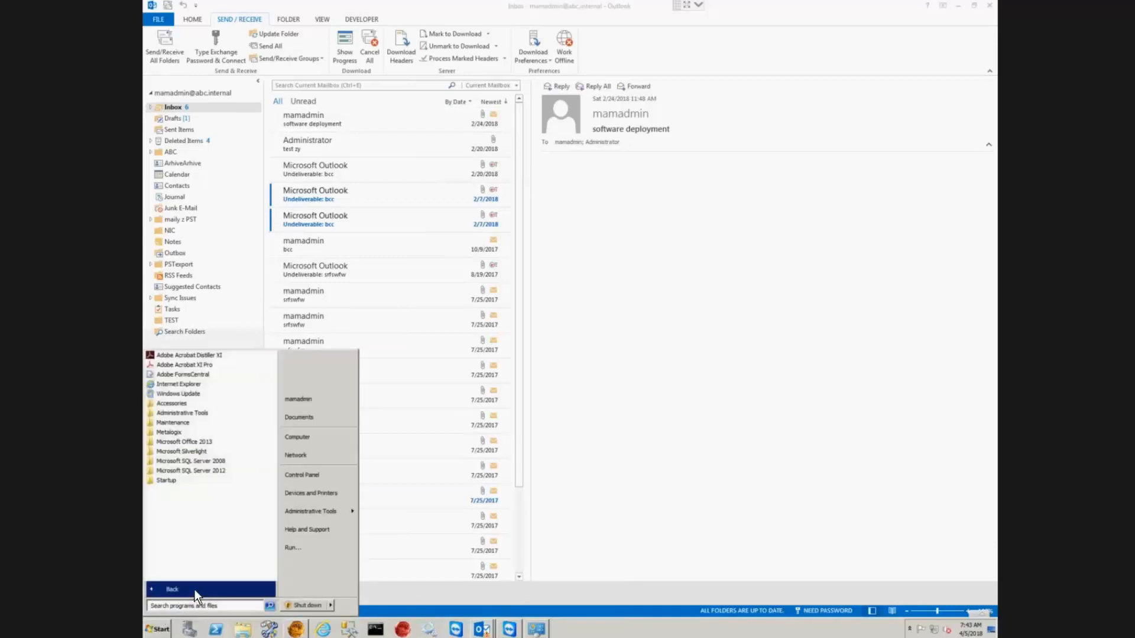
{"action": "left_click", "coordinate": [177, 432]}
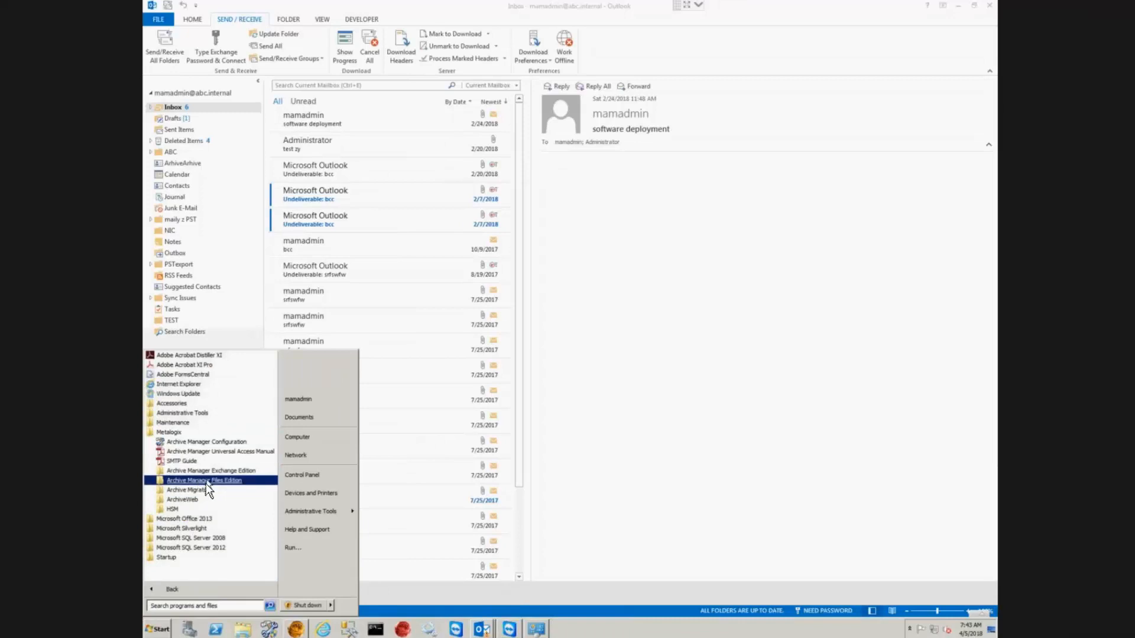
{"action": "left_click", "coordinate": [208, 470]}
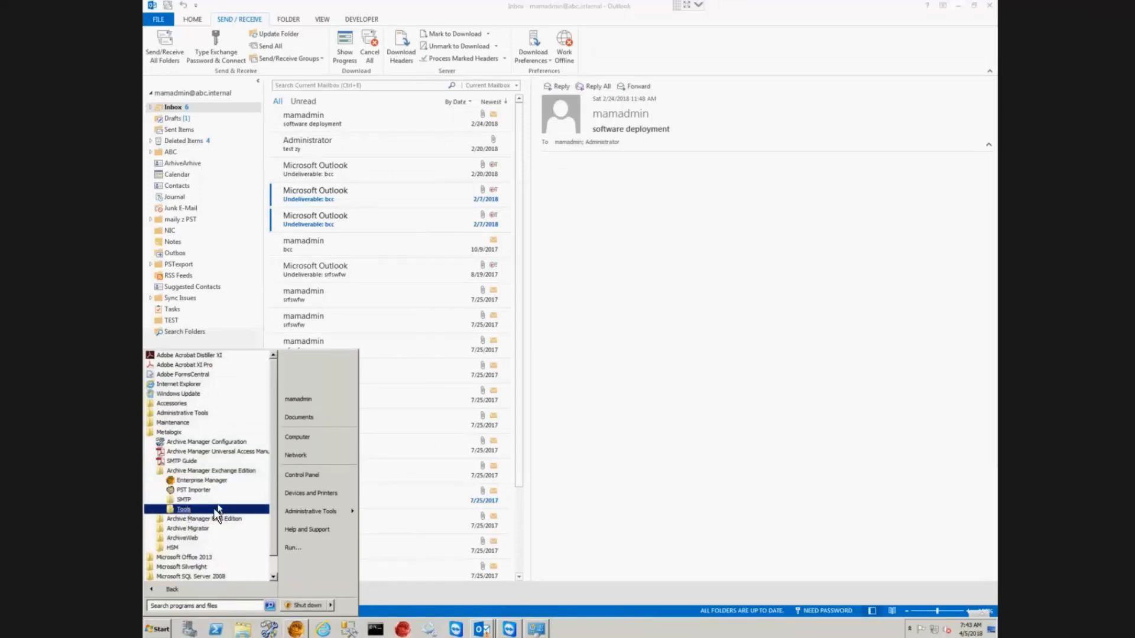
{"action": "left_click", "coordinate": [184, 509]}
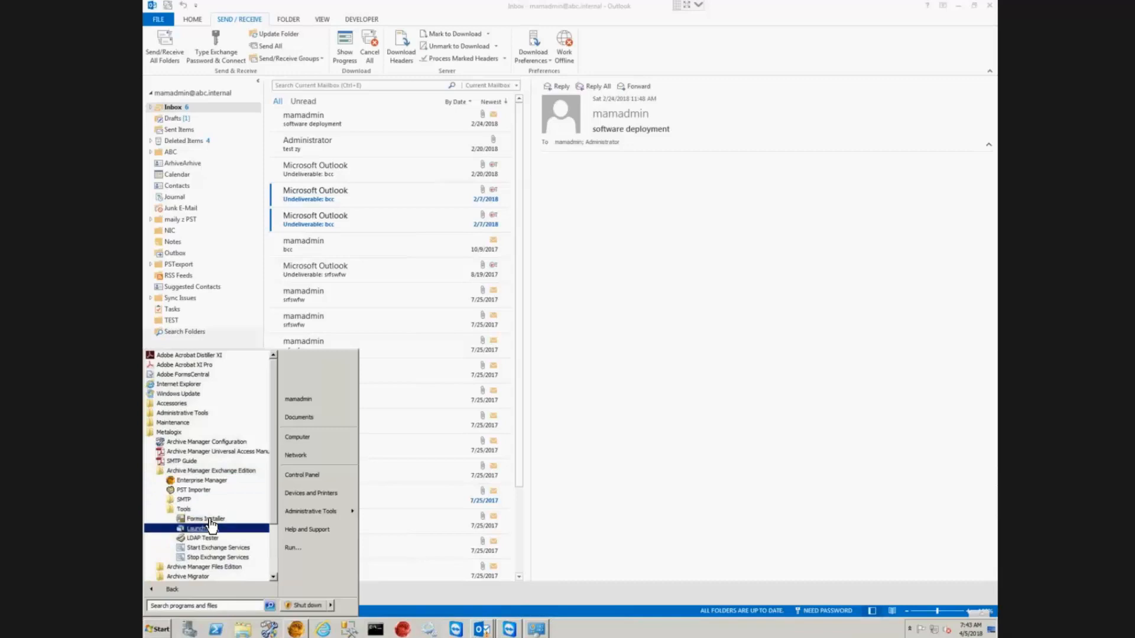
{"action": "left_click", "coordinate": [206, 518]}
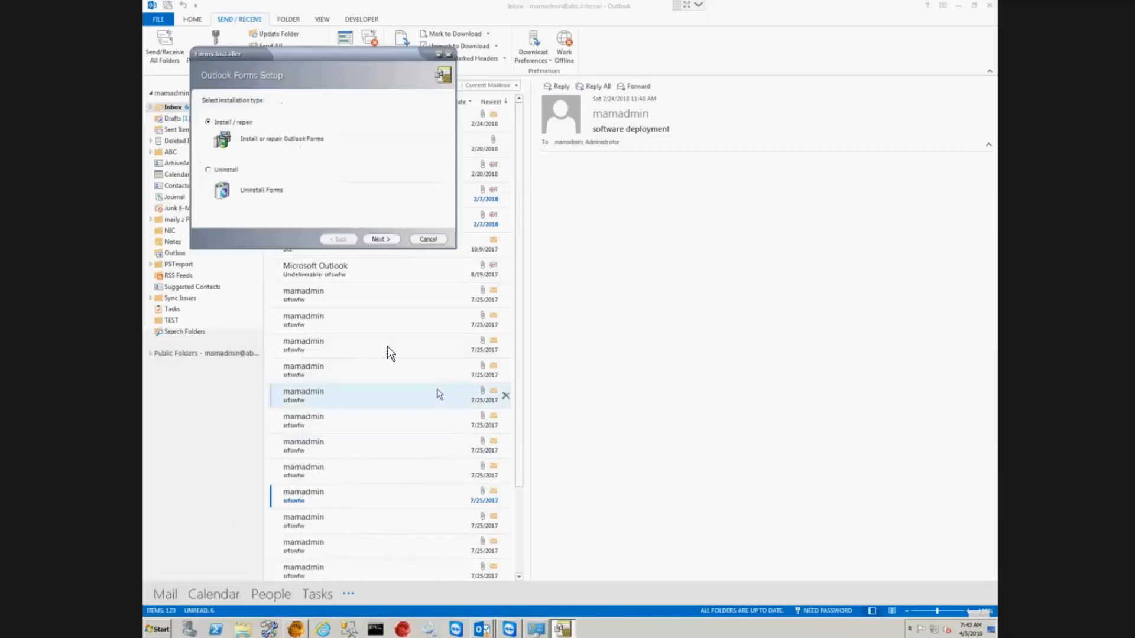
Step: Choose Install/repair, select all eight forms, and advance to the Retrieval settings step
{"action": "left_click", "coordinate": [382, 239]}
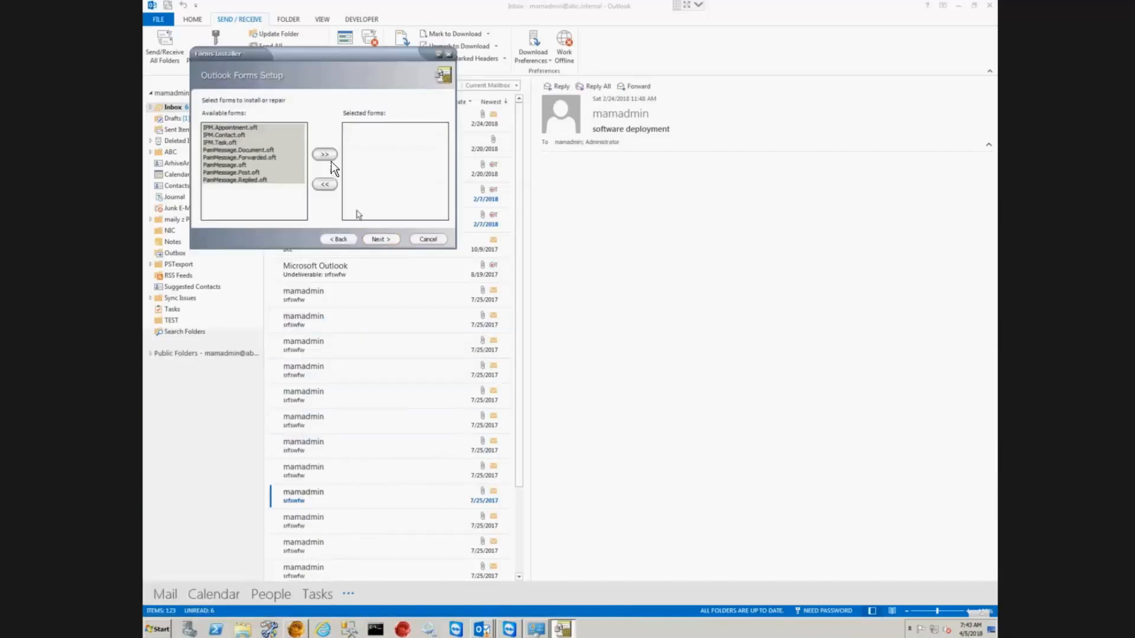
{"action": "left_click", "coordinate": [328, 154]}
{"action": "left_click", "coordinate": [381, 239]}
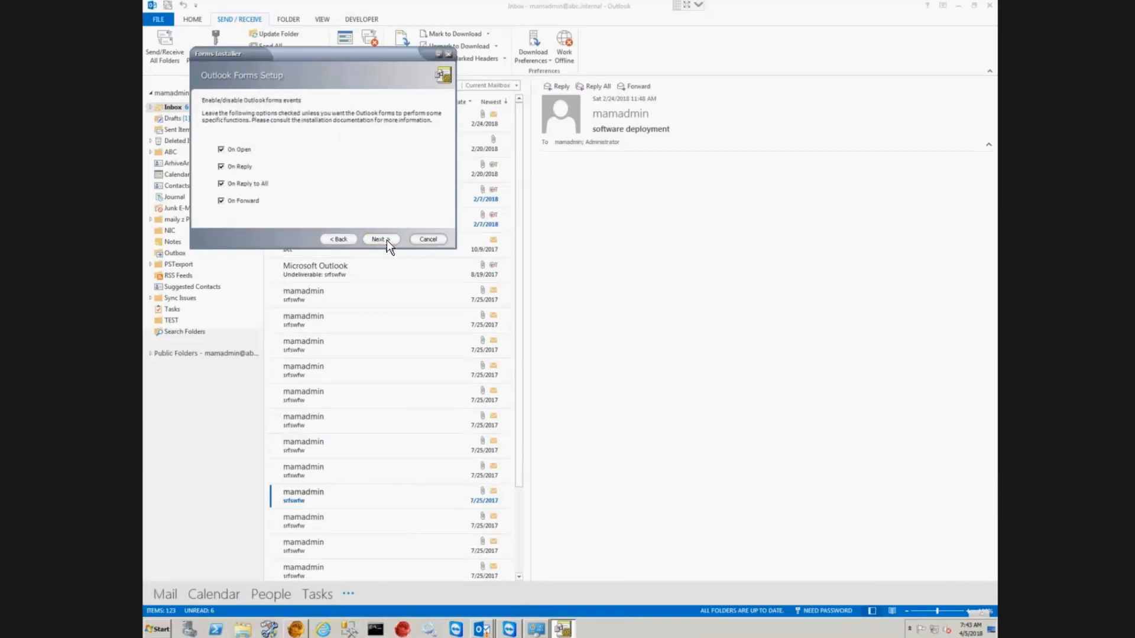
{"action": "left_click", "coordinate": [383, 239]}
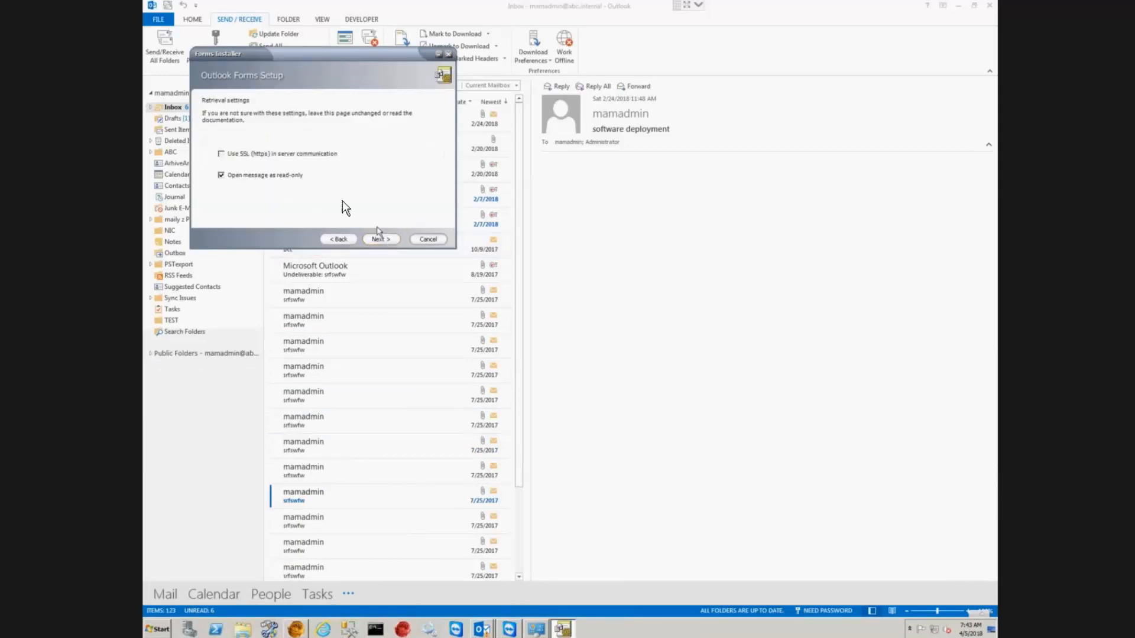